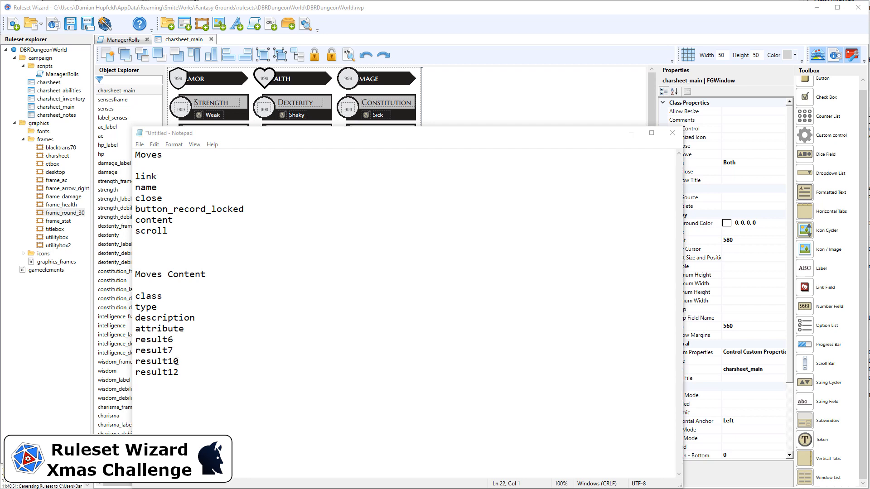
Step: Append 'string' to the result6, result7, result10 and result12 lines in the Moves Content notes
left_click(214, 339)
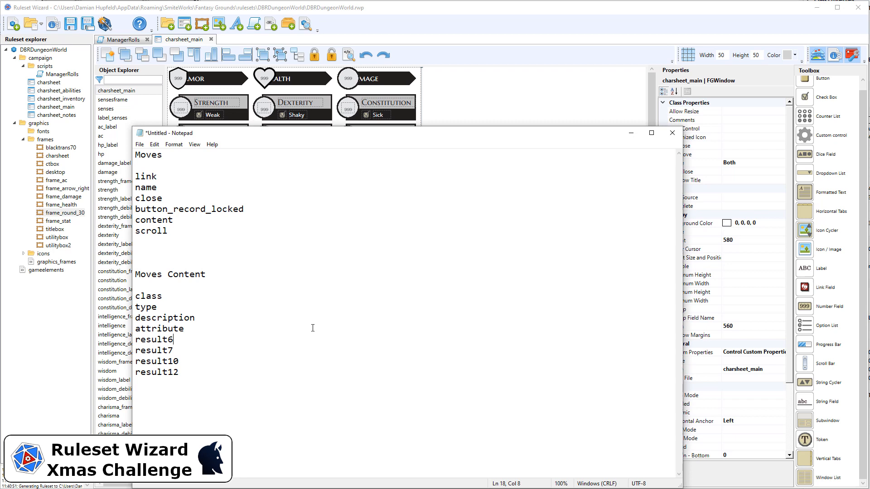
type("string")
key("Down")
left_click_drag(173, 340, 211, 340)
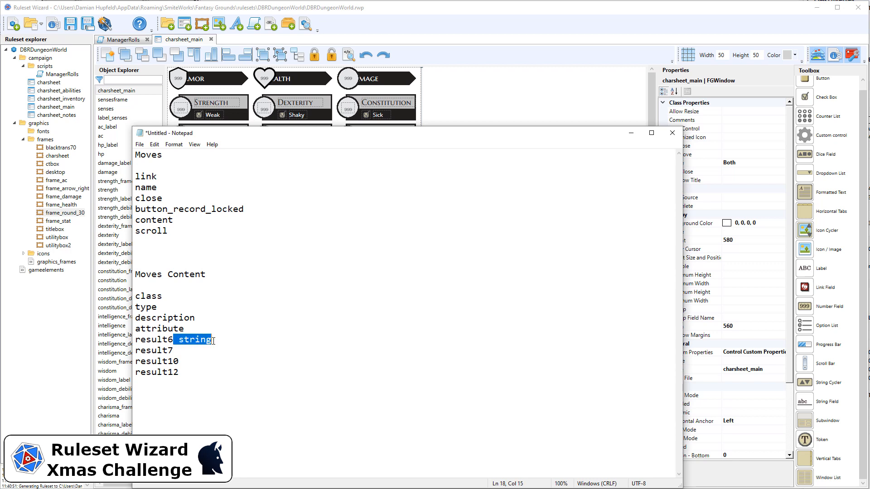
key("ctrl+c")
left_click(200, 350)
key("ctrl+v")
left_click(202, 361)
key("ctrl+v")
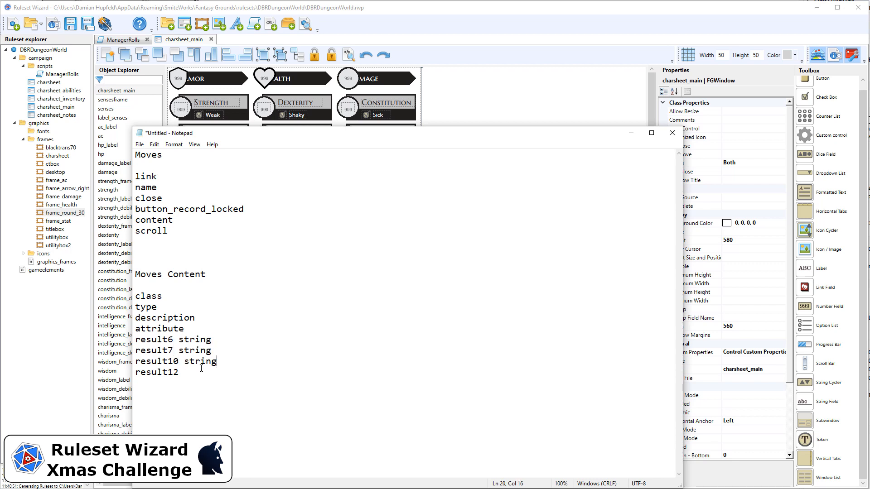
left_click(203, 373)
key("ctrl+v")
Step: Tag description as ft, attribute and type as stringcycler, and class as string
left_click(213, 318)
type("ft")
type("cy")
key("BackSpace")
key("BackSpace")
type("stringcycler")
left_click(192, 308)
type("stringcyc")
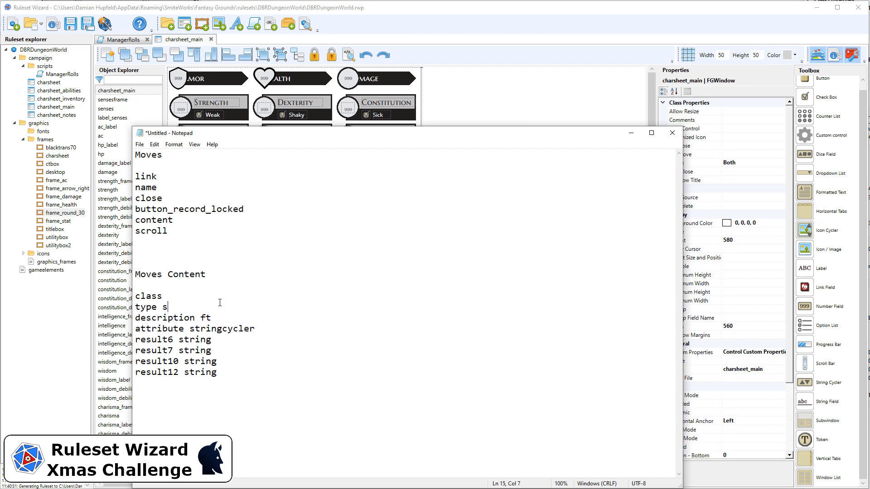
type("ler")
left_click(206, 296)
type("string")
left_click(185, 177)
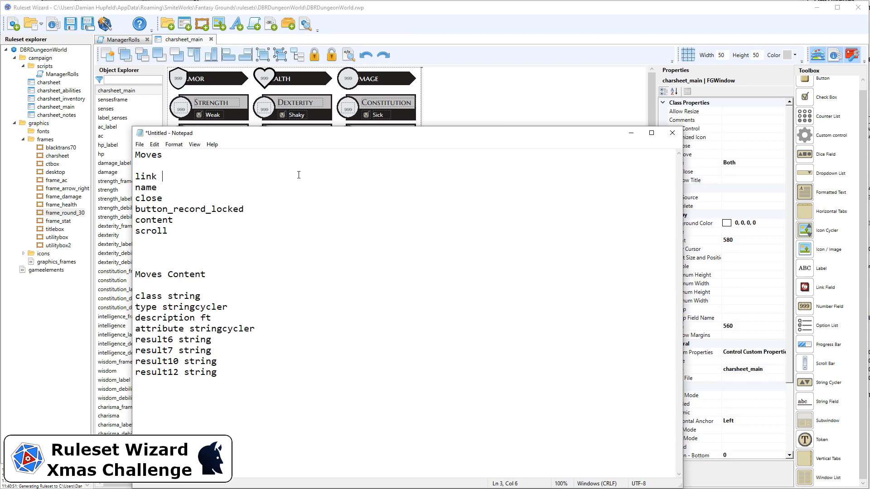
Step: Mark link, close and button_record_locked as button, and name as string
type("icon")
key("BackSpace")
key("BackSpace")
key("BackSpace")
key("BackSpace")
type("button")
key("Down")
type("string")
key("Down")
type("button")
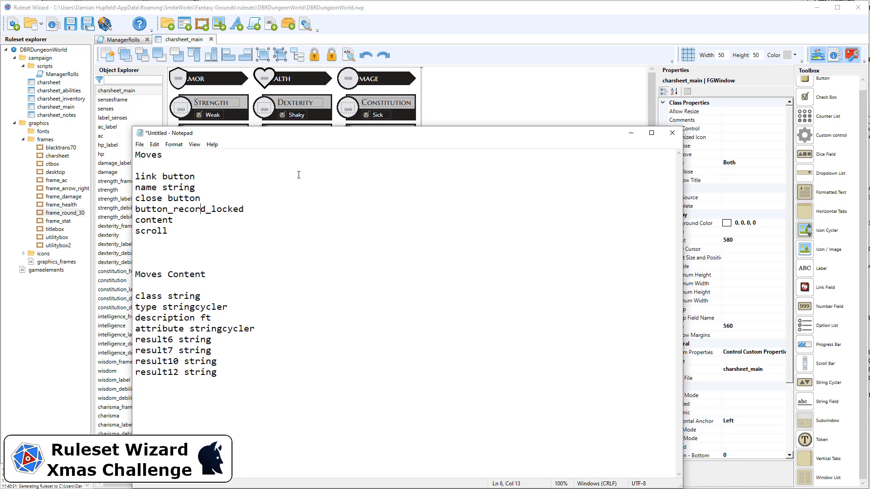
key("End")
type("button")
Step: Mark content as subwindow and scroll as srcollbar, then move Notepad aside
key("Down")
type("subwindow")
key("Down")
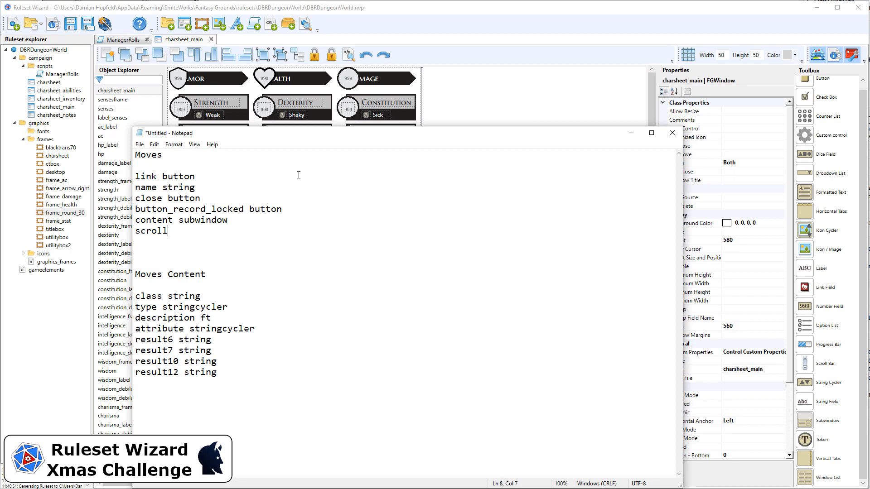
type("srcollbar")
left_click_drag(316, 136, 654, 130)
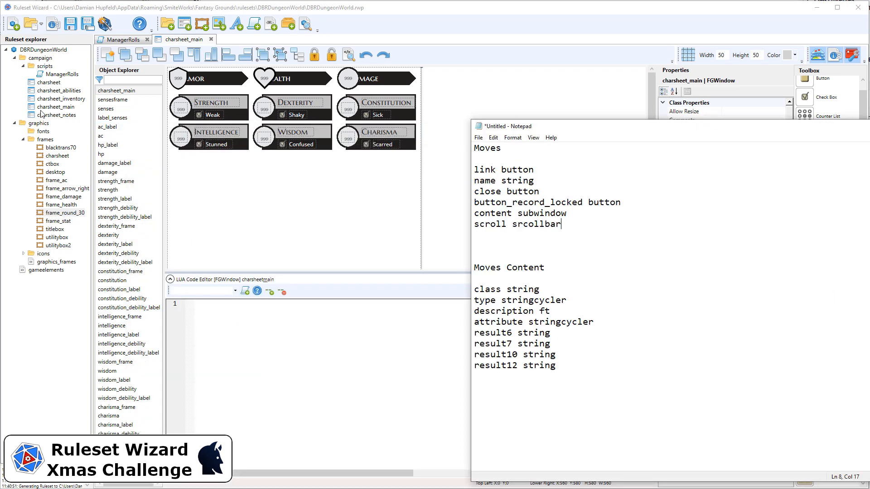
Step: Add a new window 500 high and 350 wide, named moves
left_click(40, 58)
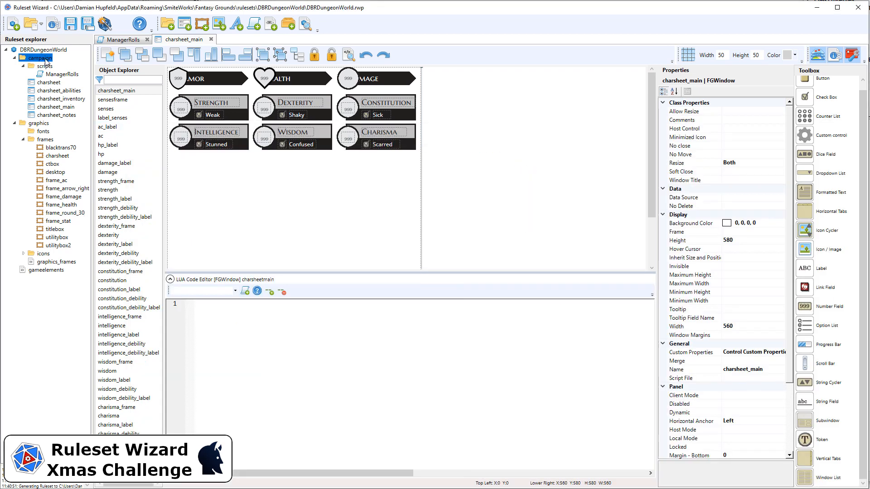
left_click(186, 25)
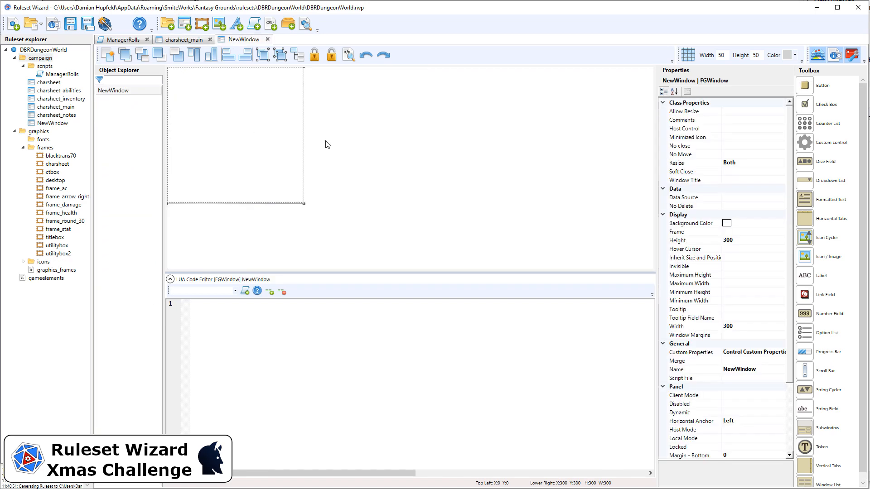
left_click(752, 241)
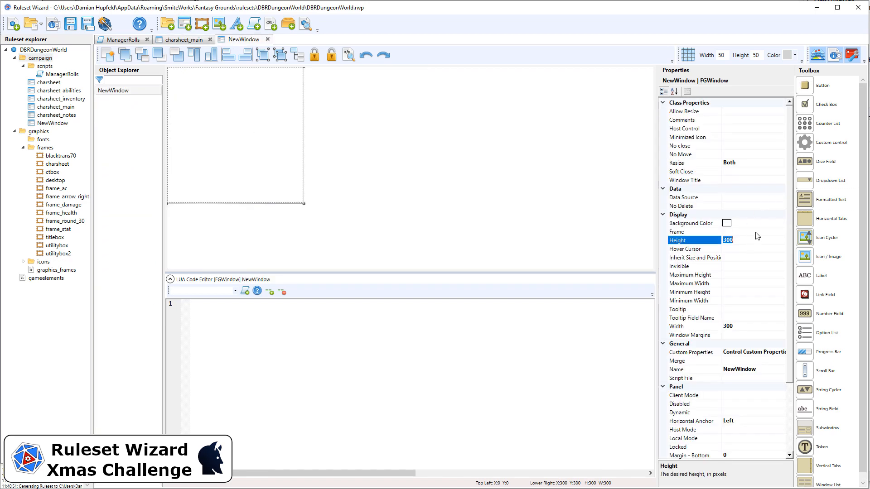
type("350")
key("Return")
type("600")
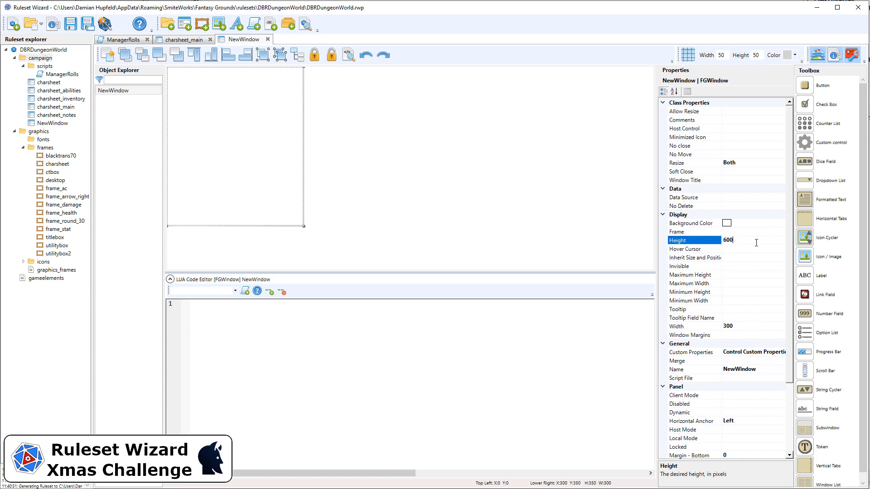
key("Return")
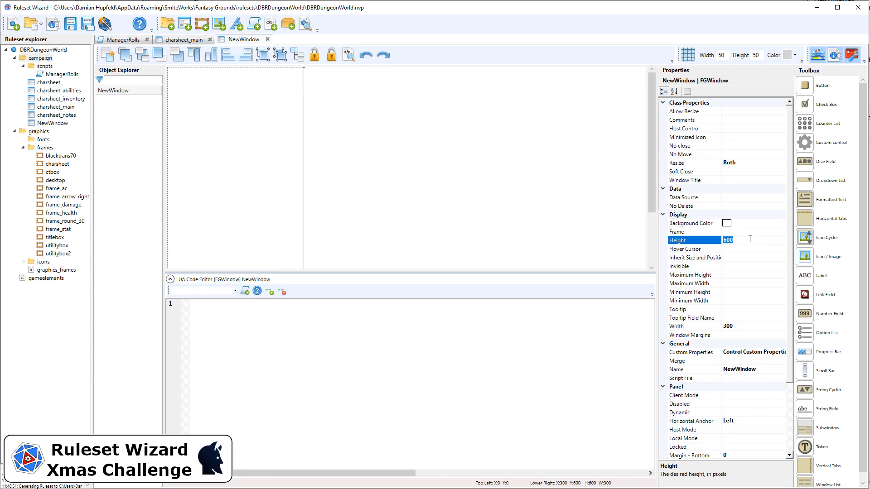
type("500")
left_click(746, 325)
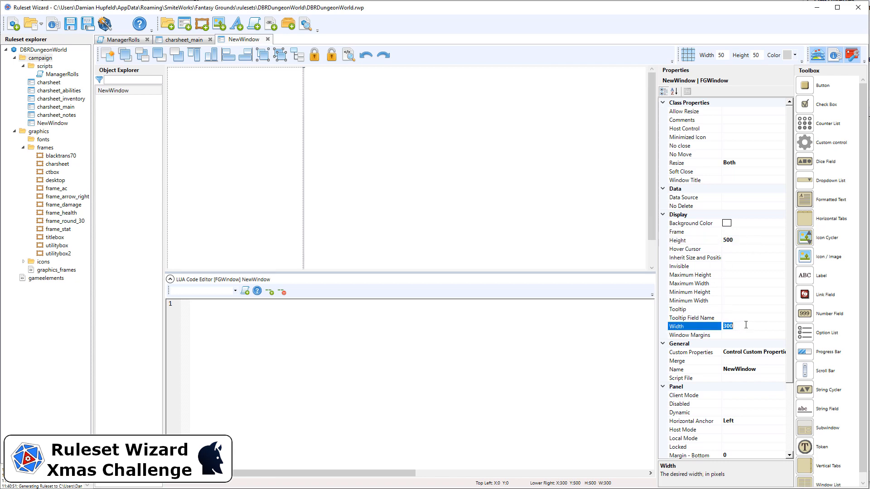
type("350")
left_click(765, 369)
type("move")
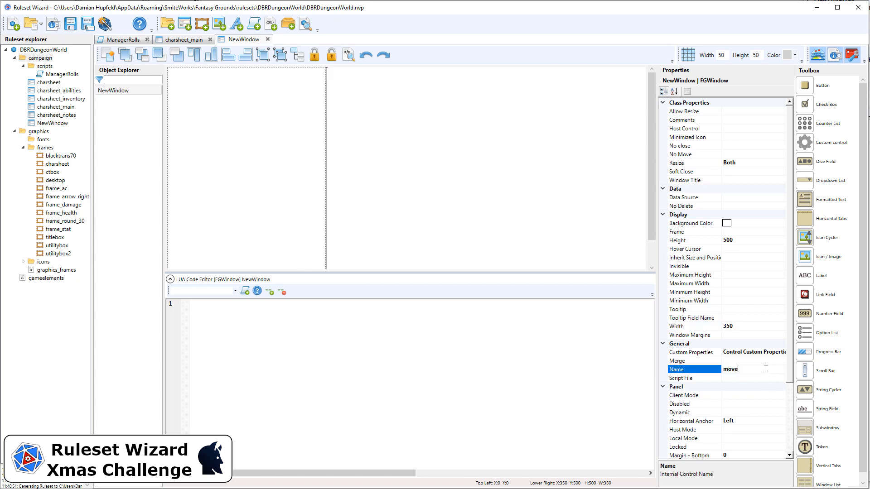
type("s")
Step: Give the moves window the utilitybox frame and drop a link field onto it
left_click(728, 231)
type("ut")
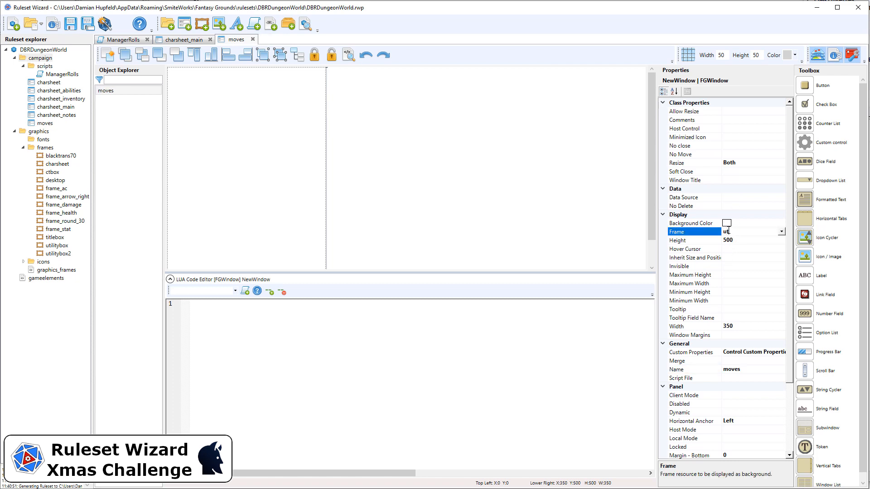
type("ilitybox")
left_click(519, 189)
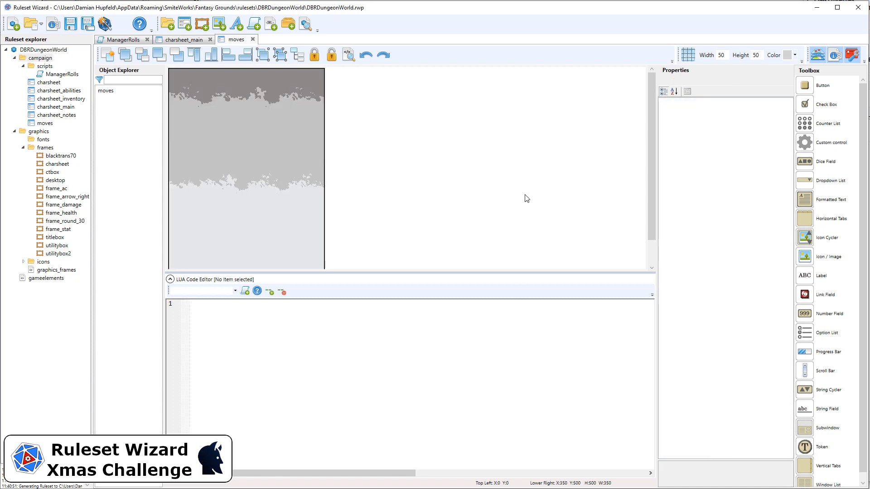
left_click(322, 192)
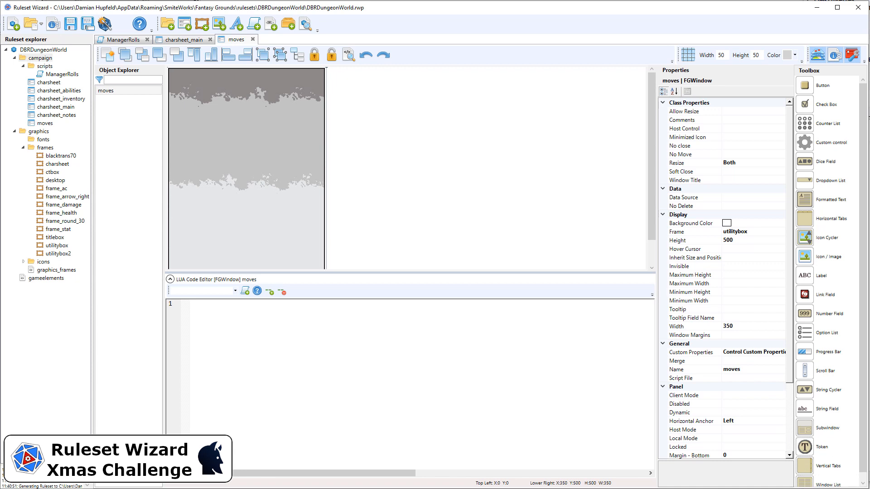
left_click_drag(808, 298, 181, 78)
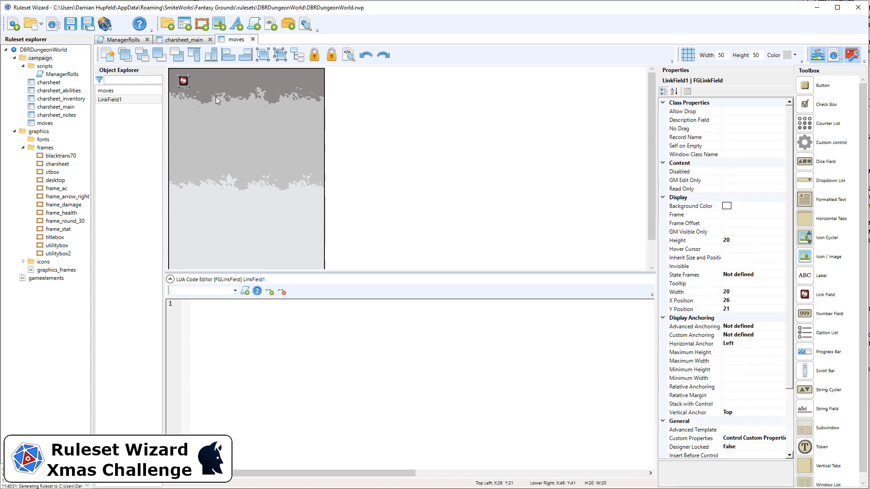
Step: Position the link field at X 10, Y 10 and name it link
left_click(752, 301)
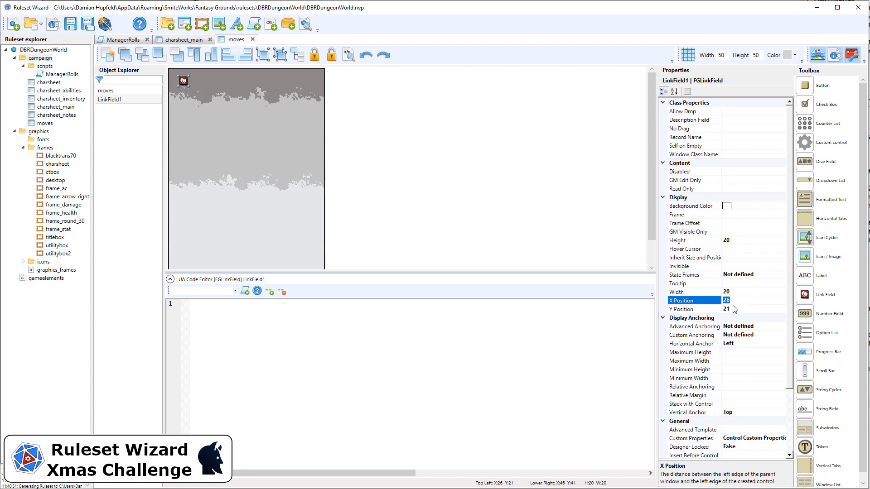
type("10")
key("Tab")
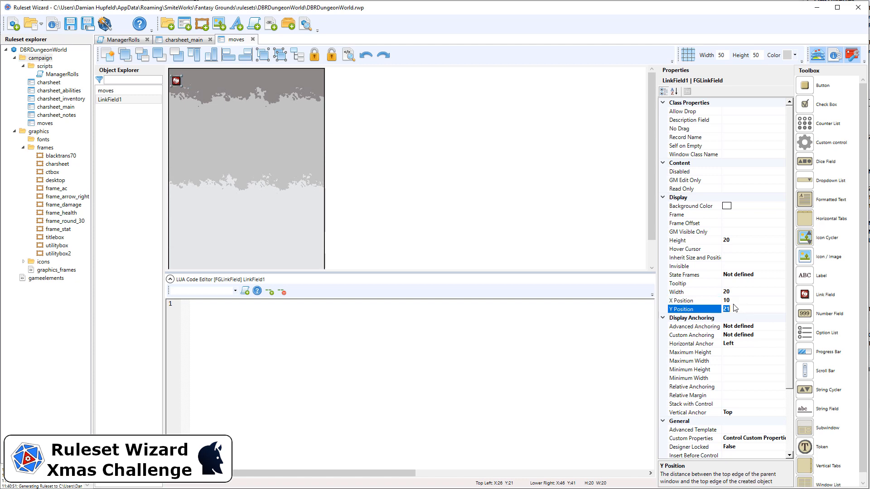
type("10")
key("Return")
scroll(770, 328, "down", 3)
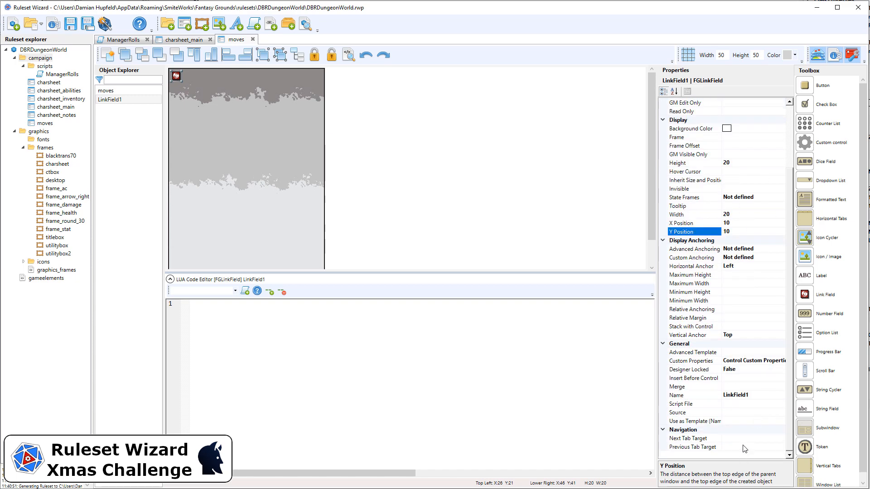
left_click(761, 396)
type("lin")
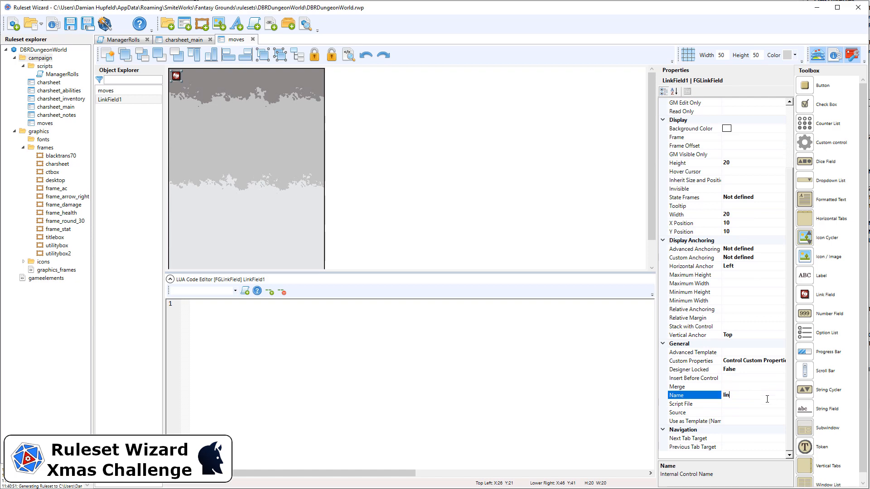
type("k")
key("Return")
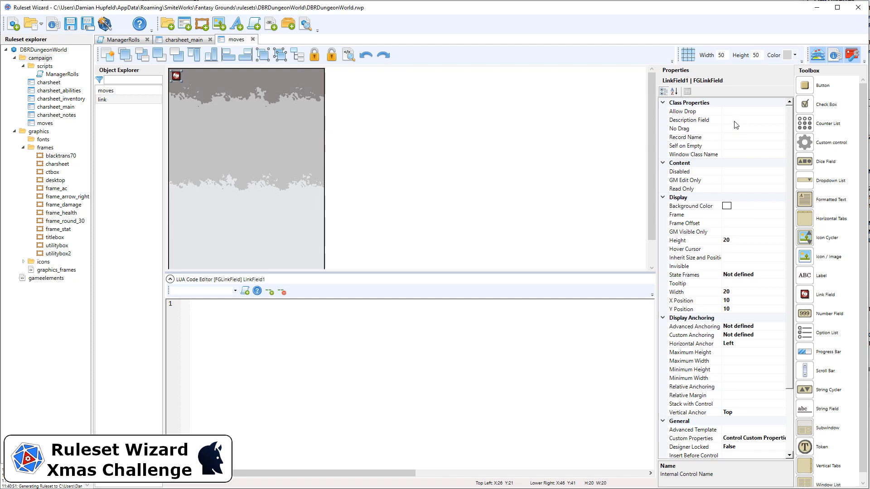
Step: Set the link's description field to name, Self on Empty True, window class moves; add a string field
left_click(738, 120)
type("name")
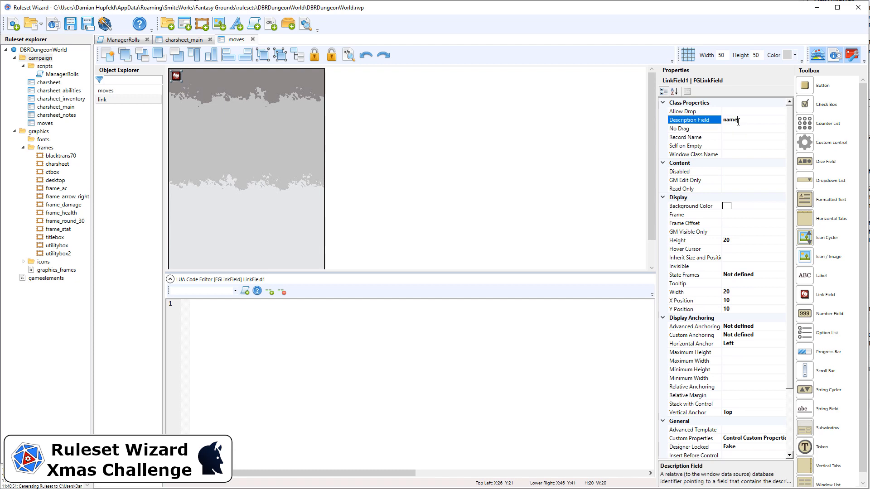
left_click(731, 129)
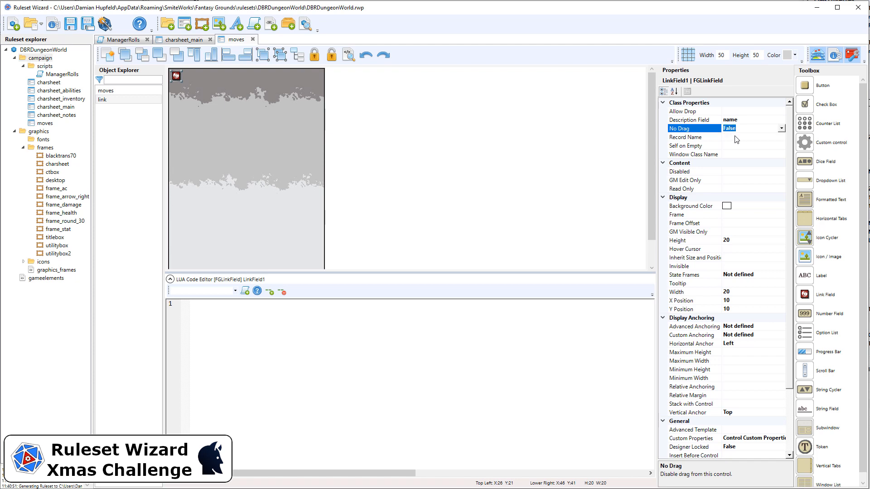
left_click(736, 145)
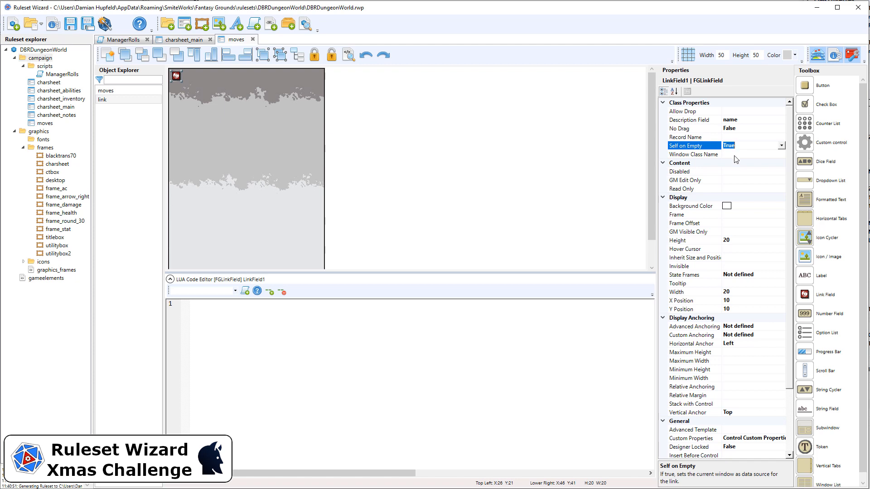
left_click(739, 155)
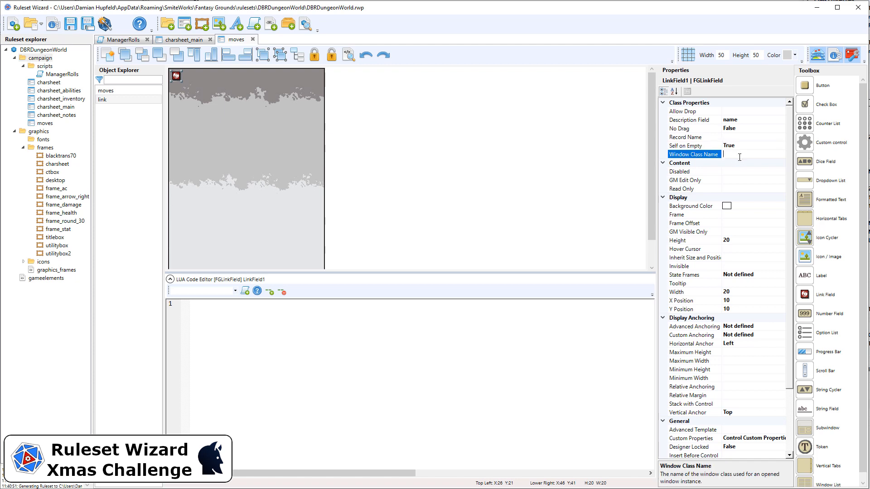
type("moves")
scroll(765, 244, "down", 1)
scroll(765, 245, "down", 2)
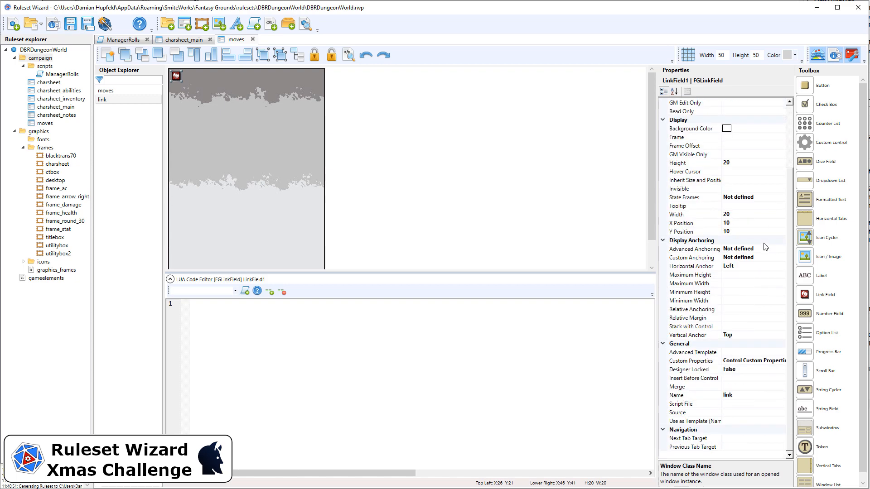
scroll(765, 248, "up", 3)
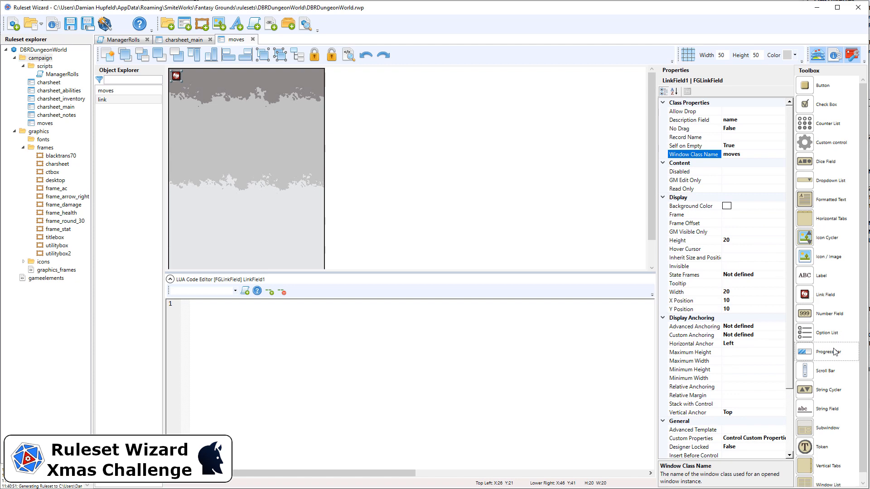
left_click_drag(831, 405, 252, 112)
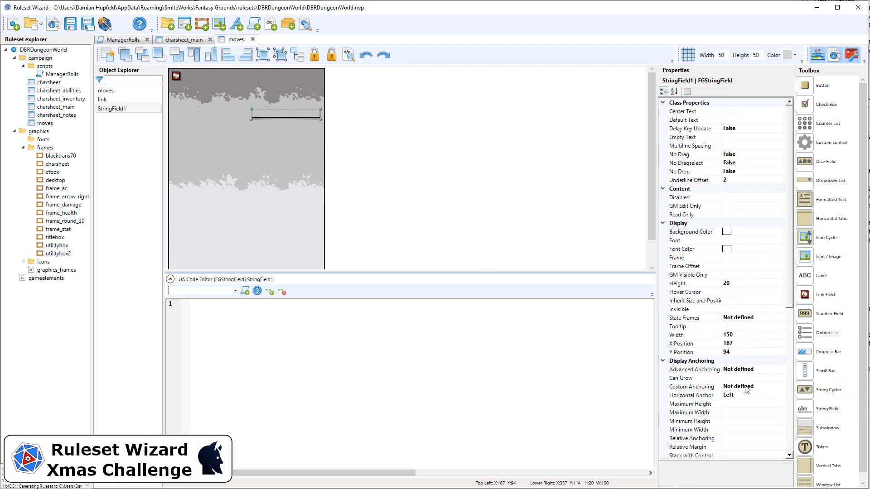
Step: Make the string field 230 wide at X 40, Y 10
left_click(749, 336)
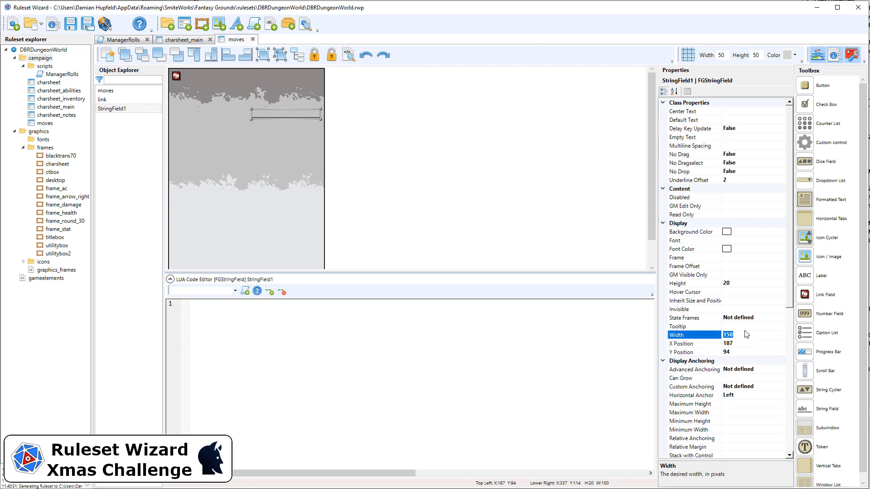
type("200")
left_click(745, 342)
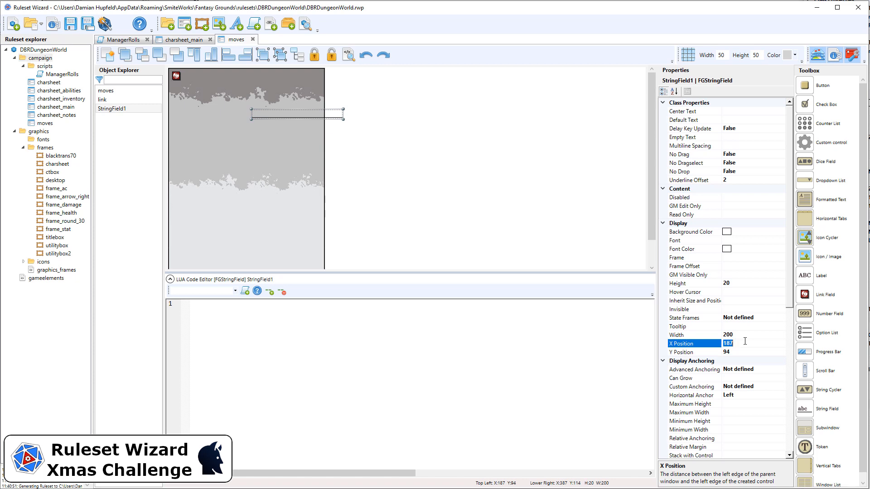
type("40")
left_click(746, 352)
type("10")
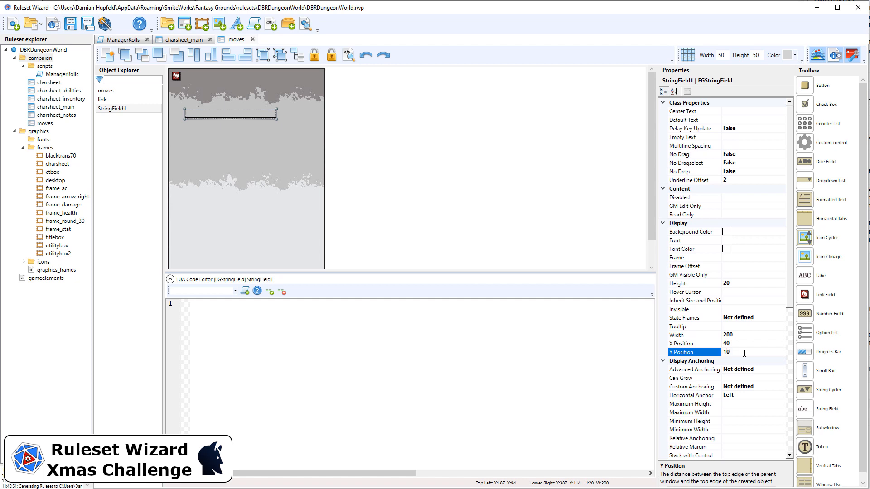
key("Return")
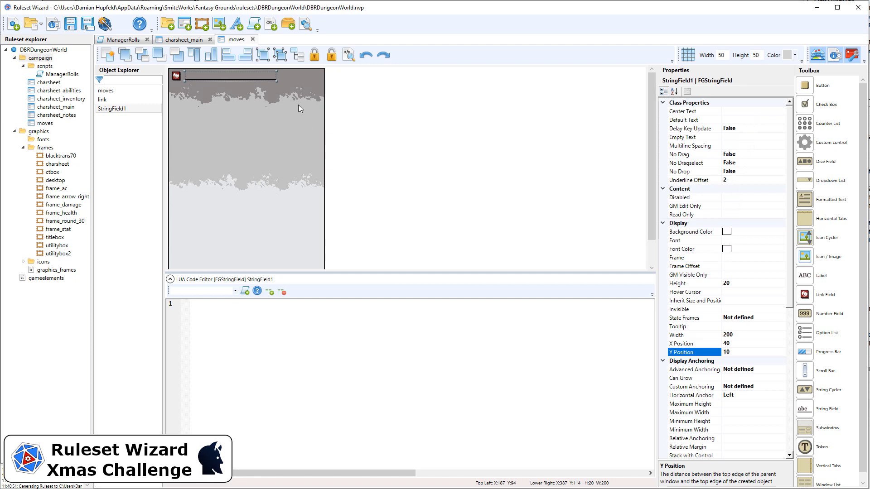
left_click(743, 336)
type("230")
key("Return")
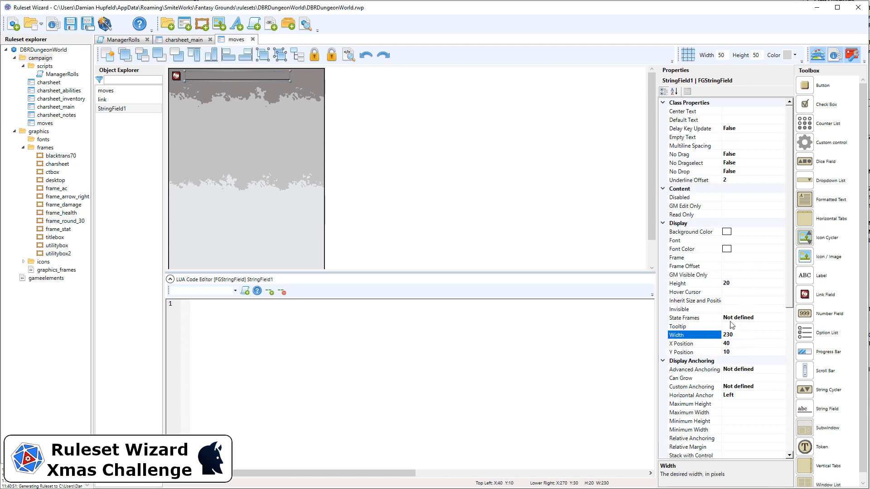
Step: Set its horizontal anchor to Both, name it name, and place a custom control
left_click(740, 395)
double_click(739, 396)
double_click(740, 396)
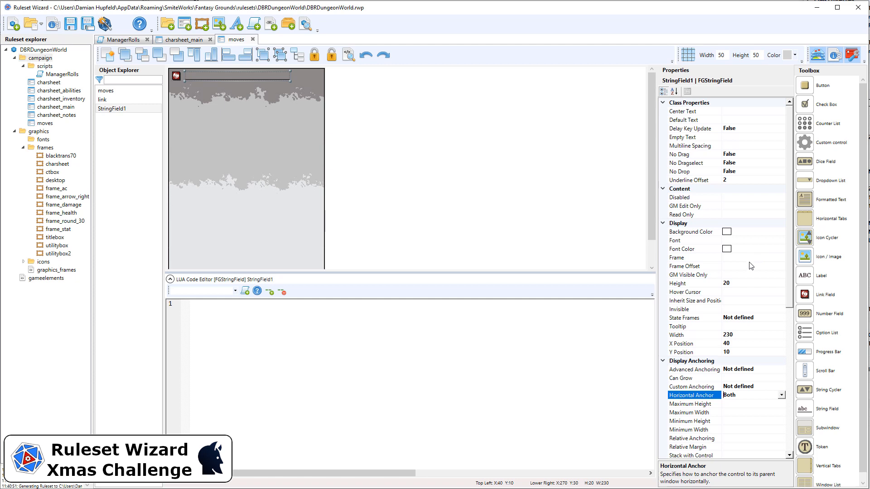
scroll(789, 337, "down", 10)
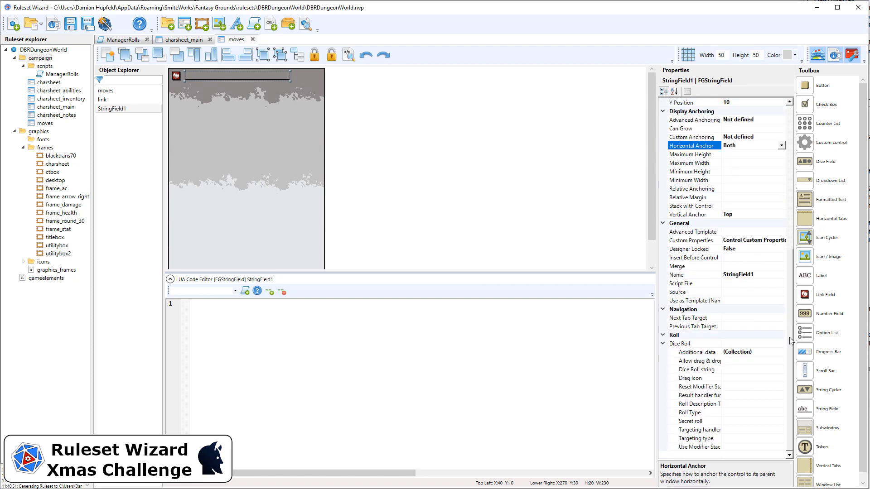
left_click(742, 274)
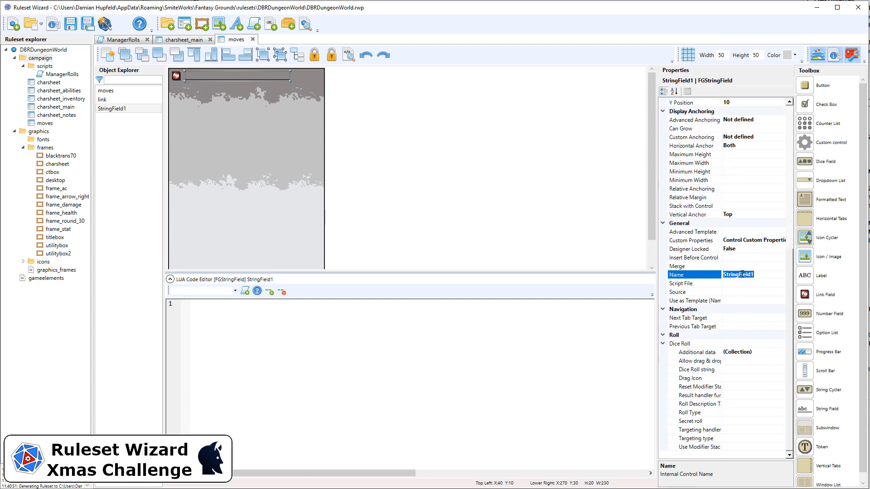
type("name")
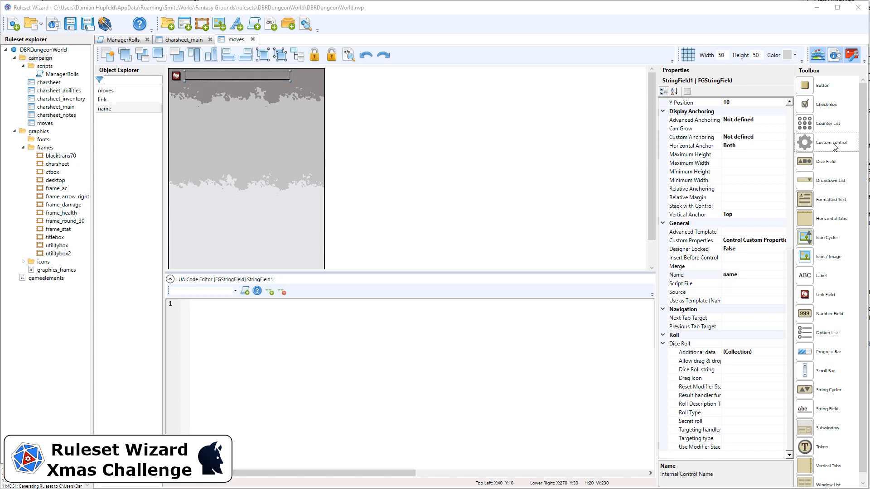
left_click_drag(815, 142, 297, 96)
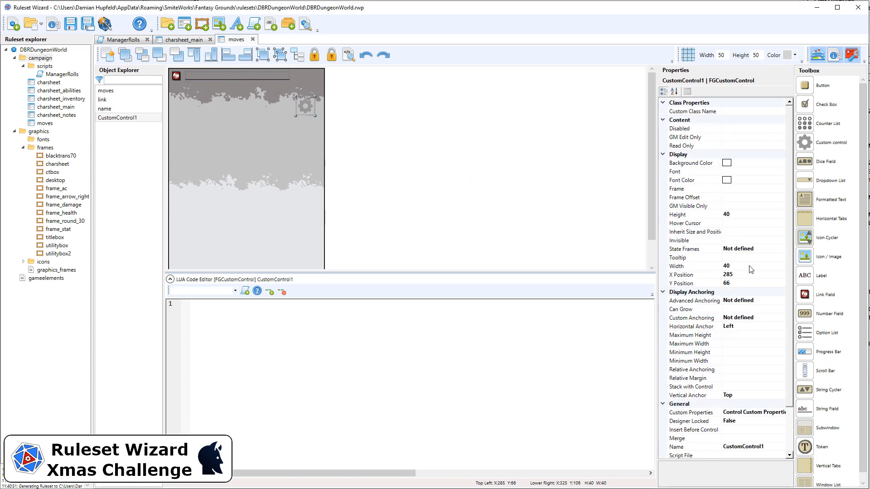
Step: Size the custom control 20×20 at Y 10 with horizontal anchor Right
left_click(751, 213)
type("20")
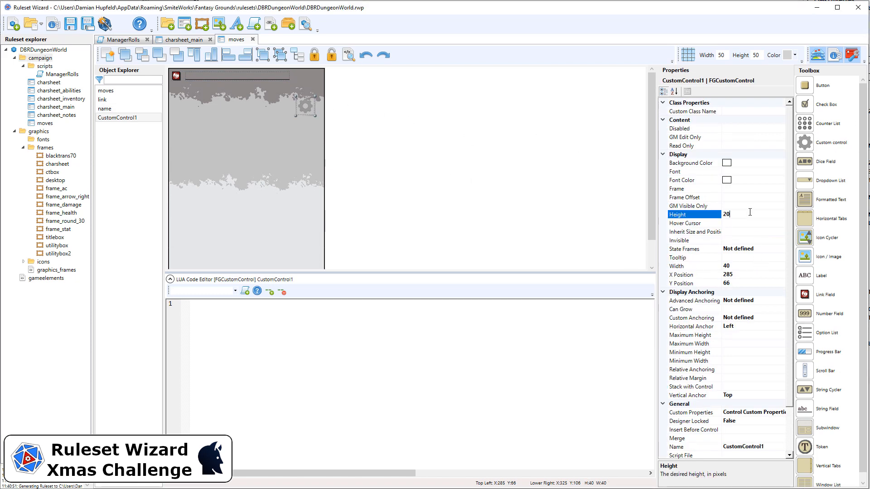
left_click(739, 264)
type("20")
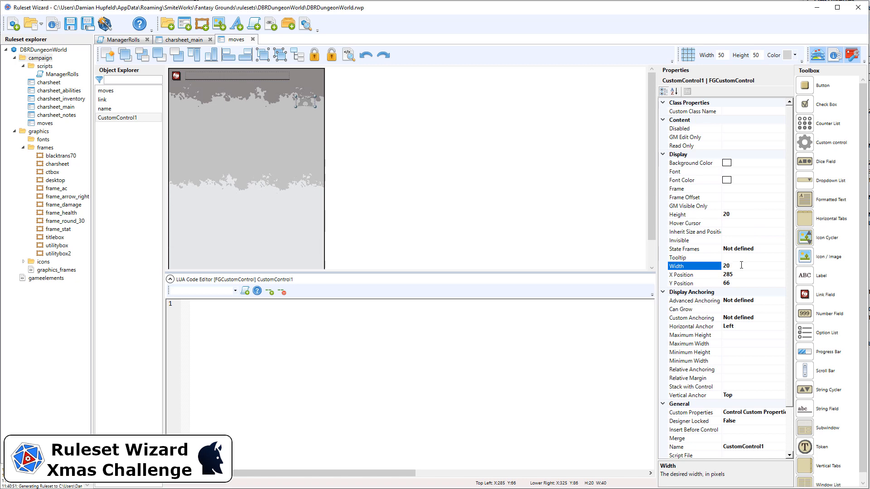
left_click(738, 282)
type("10")
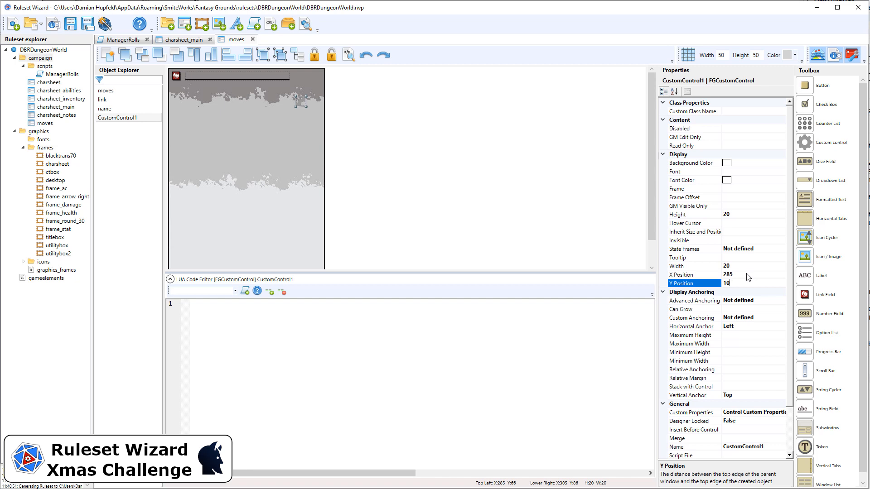
left_click(747, 274)
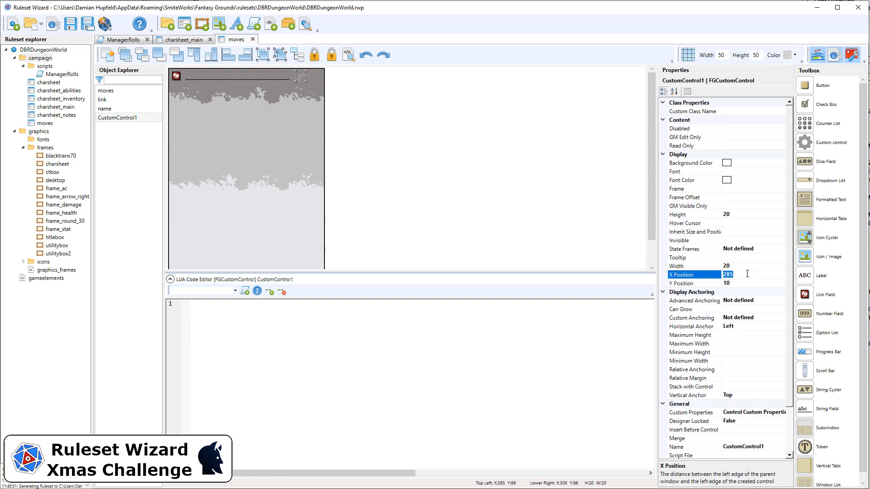
type("55")
left_click(749, 326)
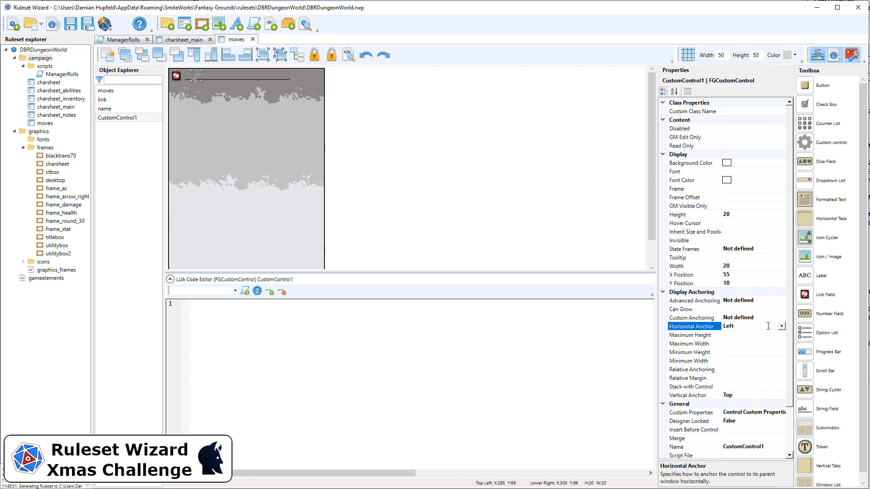
key("Up")
key("Down")
key("Down")
Step: Name the control button_record_locked and use it as its custom class
left_click(768, 447)
double_click(768, 446)
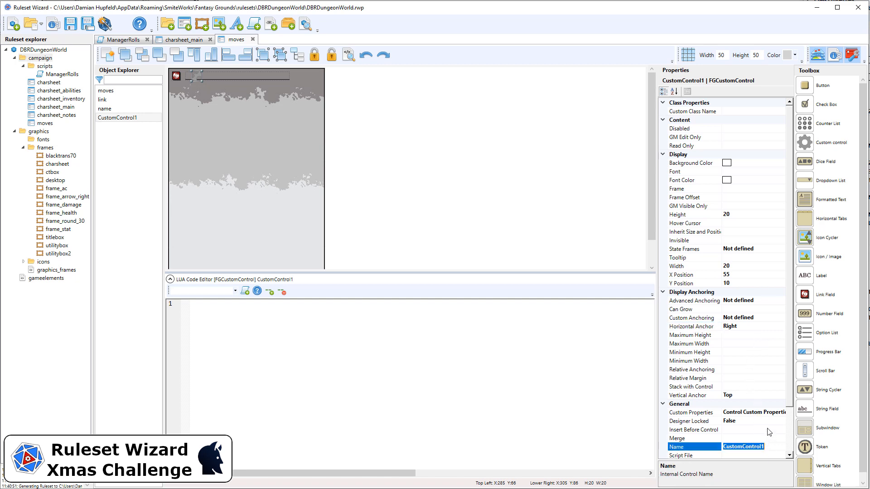
type("button_record_locked")
left_click(739, 112)
type("button_record_locked")
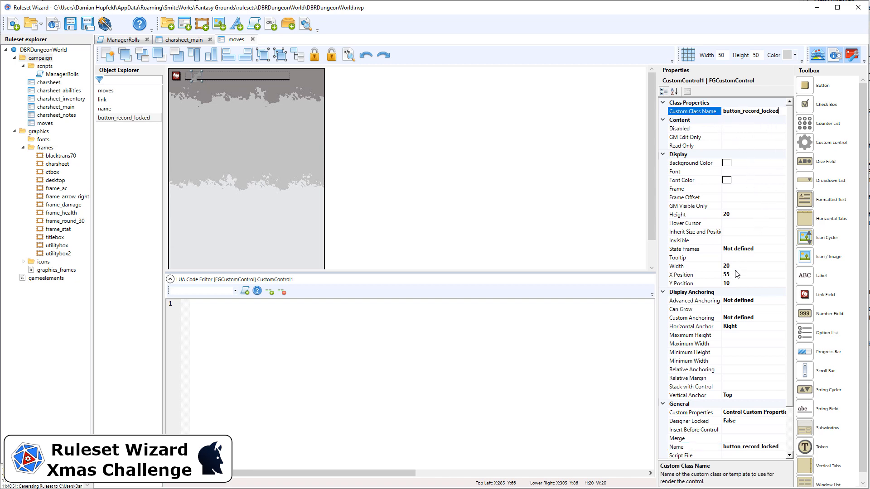
Step: Set the control's X position to 280, then place a new button on the window
left_click(727, 275)
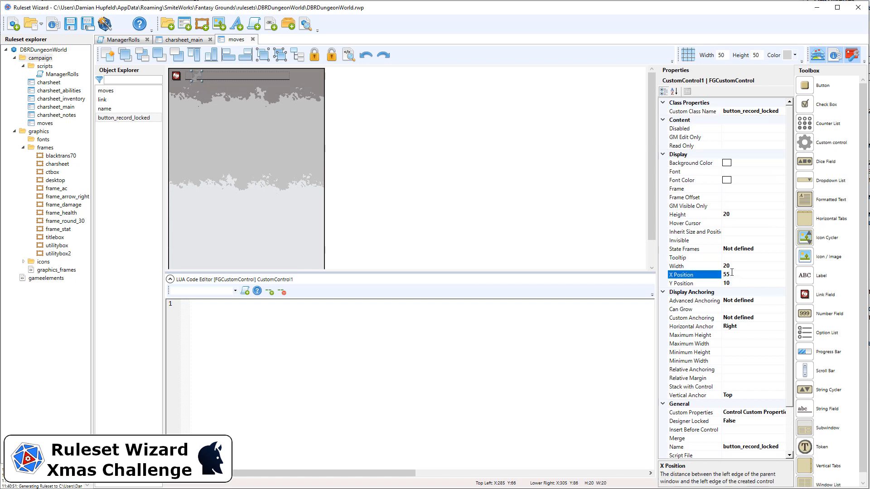
type("-")
key("Return")
left_click_drag(731, 276, 711, 276)
type("295")
key("Return")
double_click(737, 276)
type("275")
key("Return")
double_click(734, 272)
type("280")
key("Return")
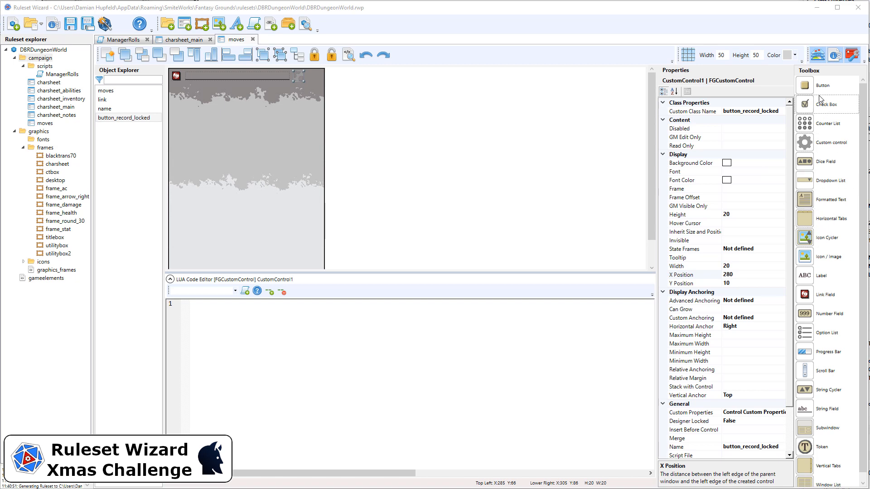
left_click_drag(810, 89, 317, 109)
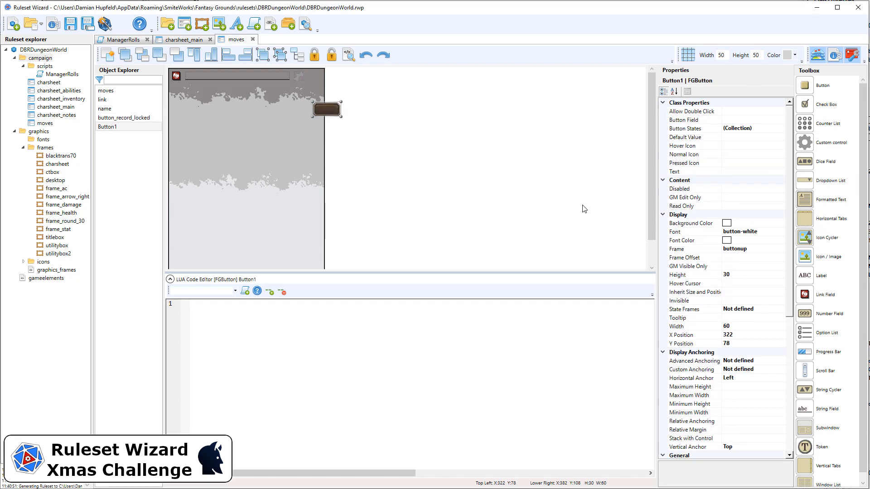
Step: Size Button1 to 20×20, anchor it Right, and position it at X 320, Y 10
left_click(742, 274)
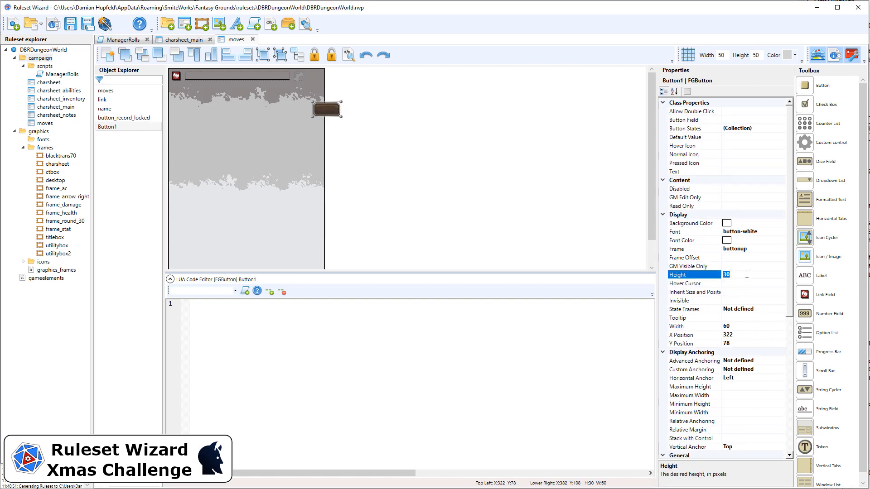
type("20")
left_click(737, 325)
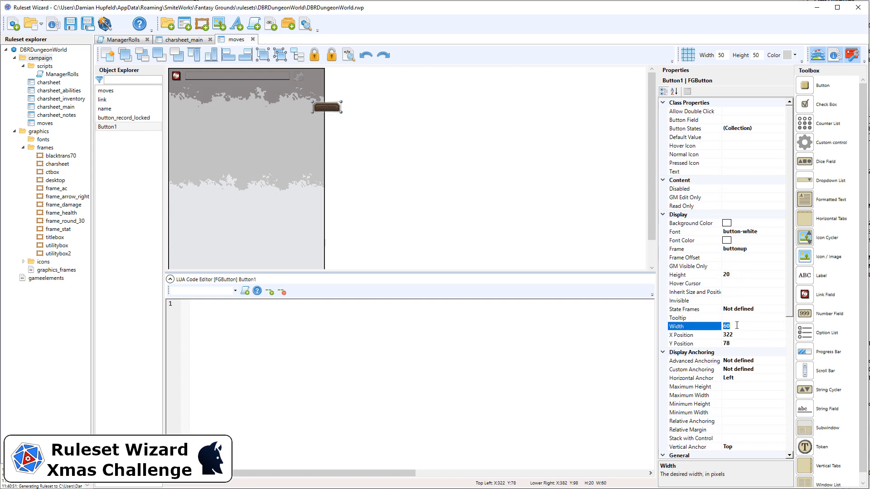
type("20")
double_click(747, 377)
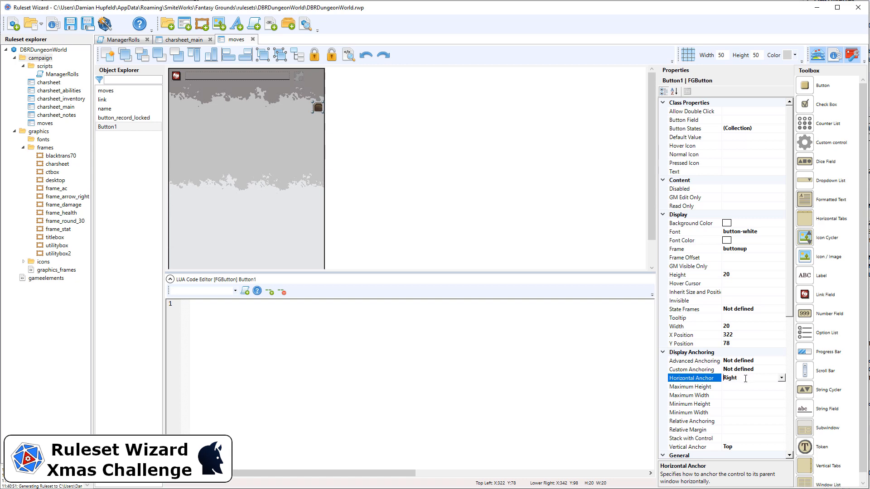
left_click(748, 343)
type("10")
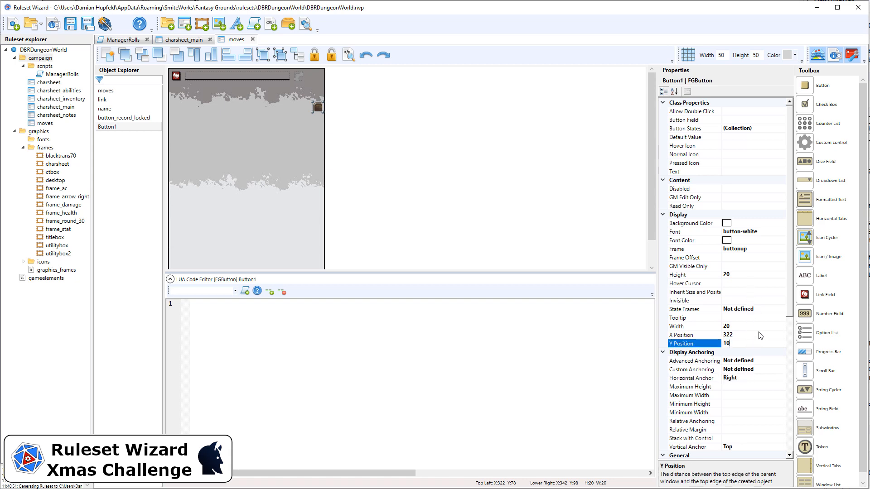
left_click(749, 335)
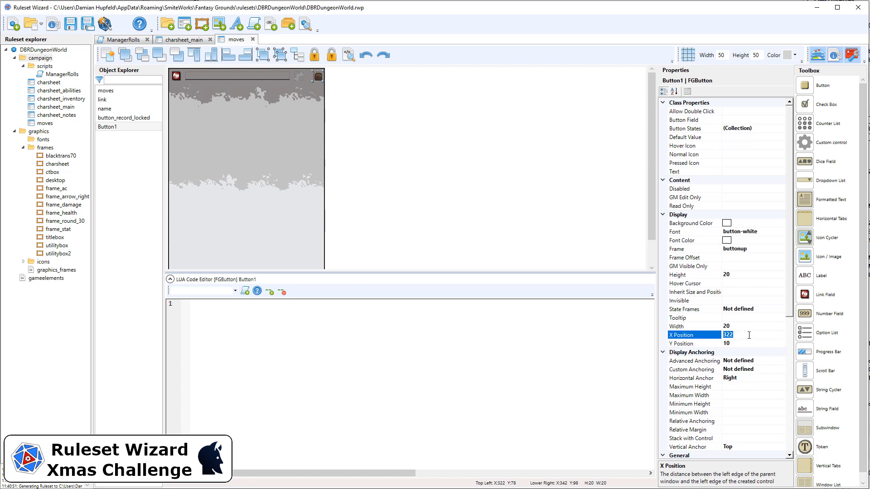
type("320")
key("Return")
Step: Paste the close_recordsheet template into the button and name it close
left_click(789, 319)
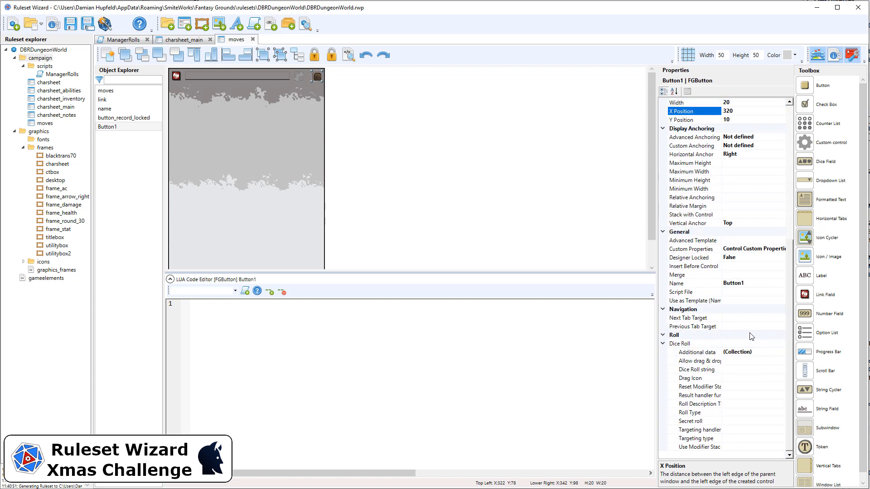
left_click(741, 239)
type("close_recordsheet")
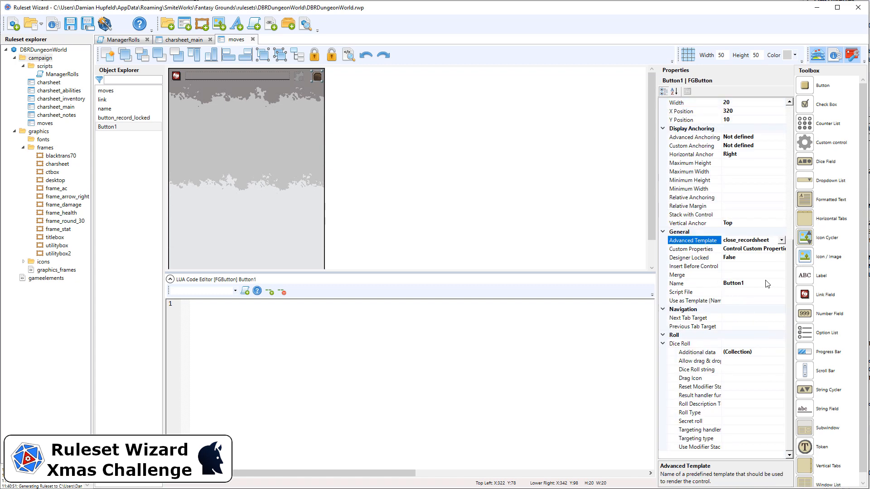
left_click(756, 281)
type("close")
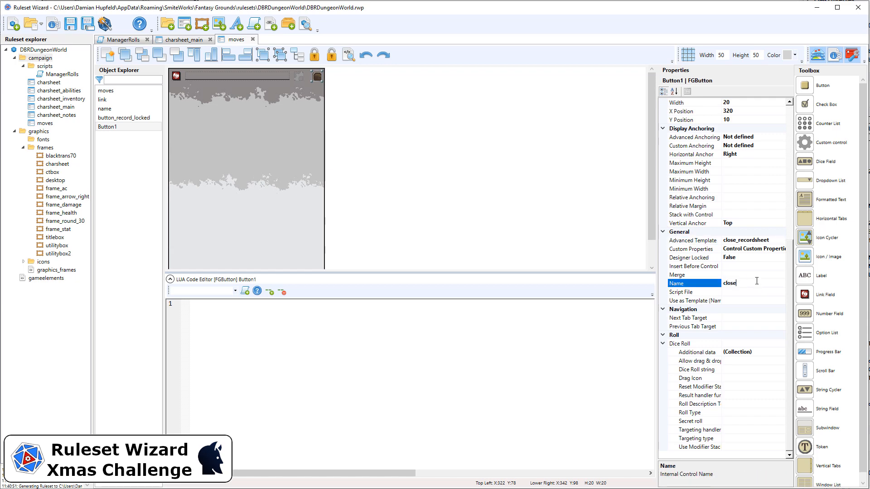
key("Return")
Step: Clear the button's buttonup frame and its font
scroll(771, 195, "up", 4)
scroll(753, 169, "up", 3)
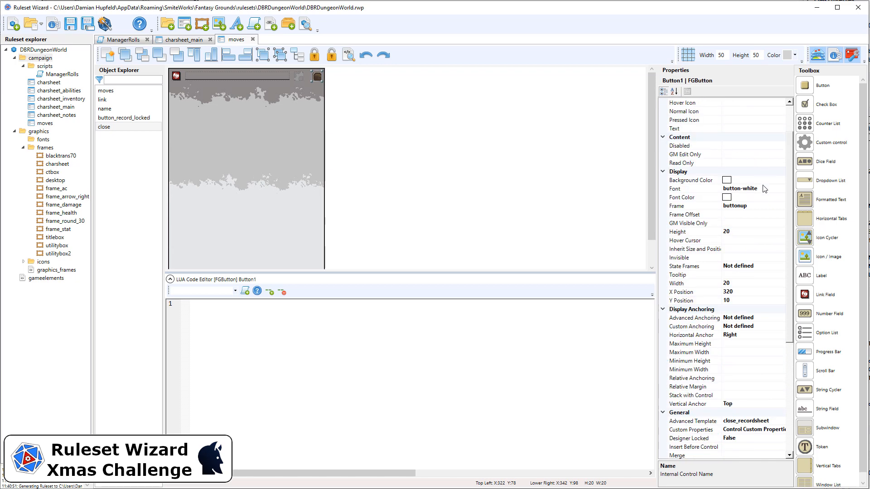
double_click(760, 206)
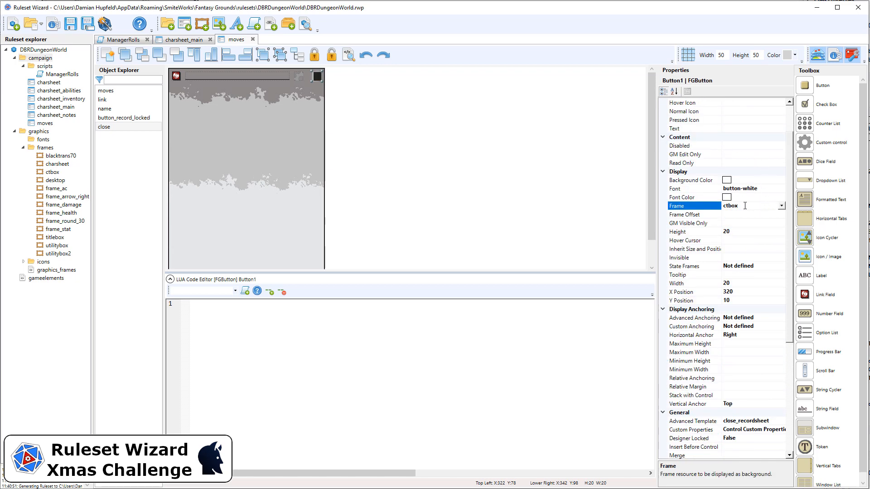
left_click_drag(747, 206, 718, 206)
key("Delete")
left_click(754, 190)
key("Delete")
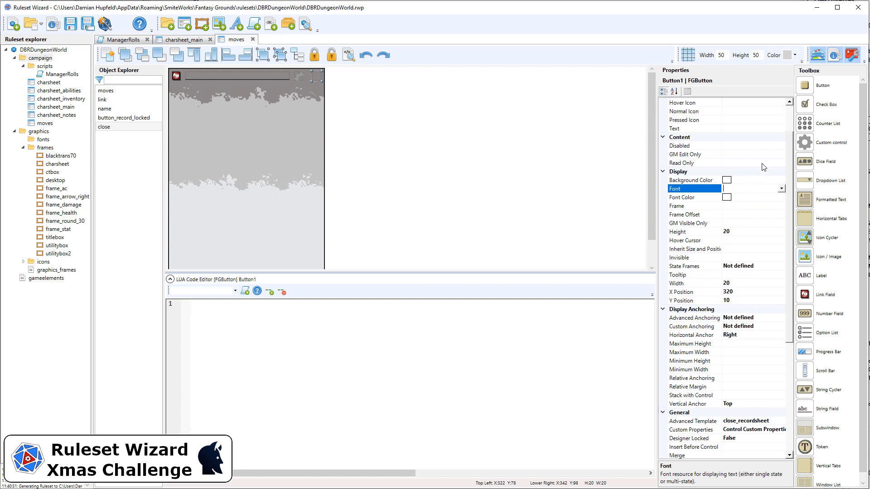
Step: Set the pressed icon to button_close_down and the normal icon to button_close
scroll(790, 118, "up", 2)
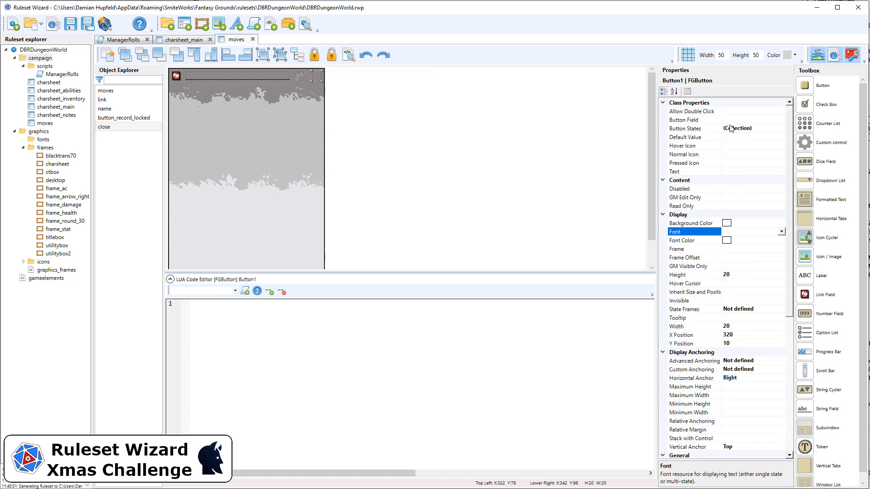
left_click(732, 163)
type("close_recordsheet")
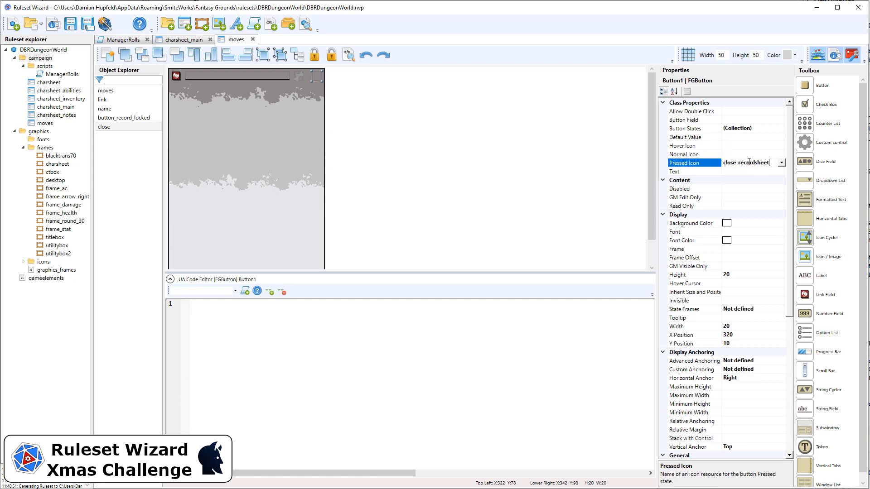
double_click(747, 162)
type("button_close_down")
left_click(746, 154)
type("b")
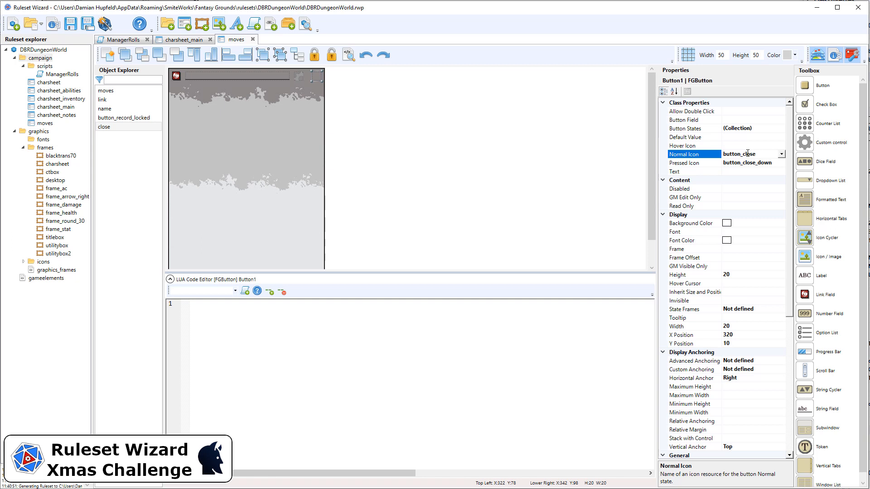
left_click(484, 135)
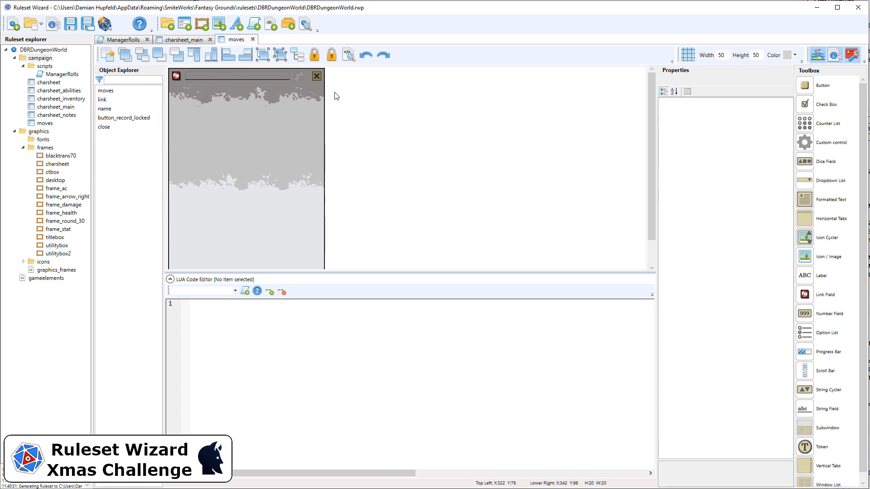
Step: Lock the close and record-lock controls in place on the form
left_click_drag(335, 92, 311, 66)
left_click(313, 58)
left_click(343, 74)
left_click_drag(343, 93, 298, 67)
left_click(316, 57)
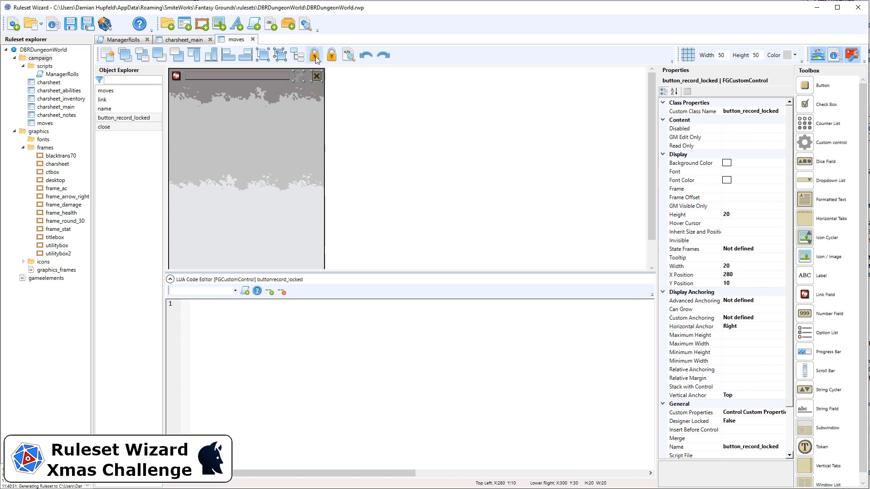
left_click(326, 88)
Step: Move the record-lock button to X position 295
left_click(303, 78)
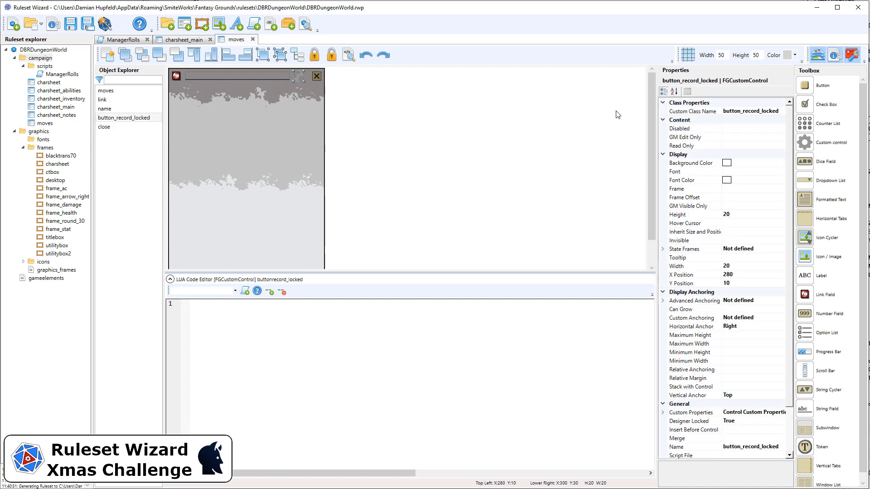
left_click(748, 275)
type("300")
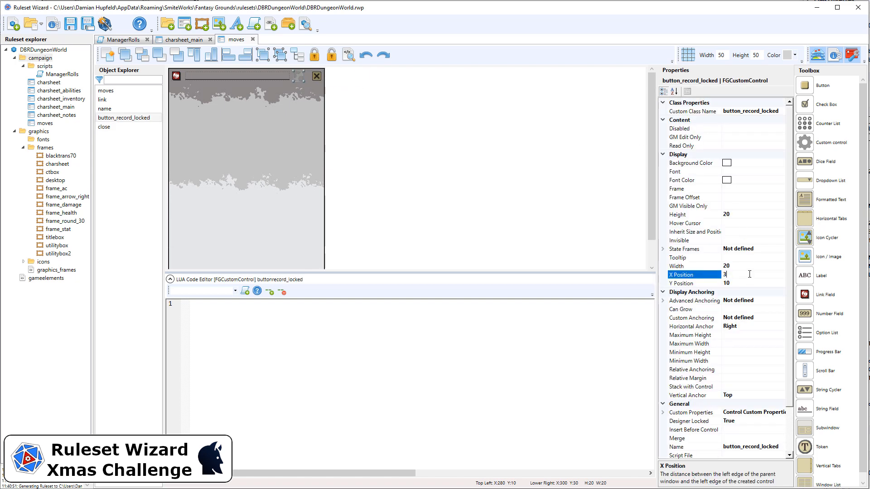
key("Return")
left_click(757, 273)
type("295")
key("Return")
Step: Lock all four header controls and widen the name field to 250
left_click_drag(359, 91, 170, 69)
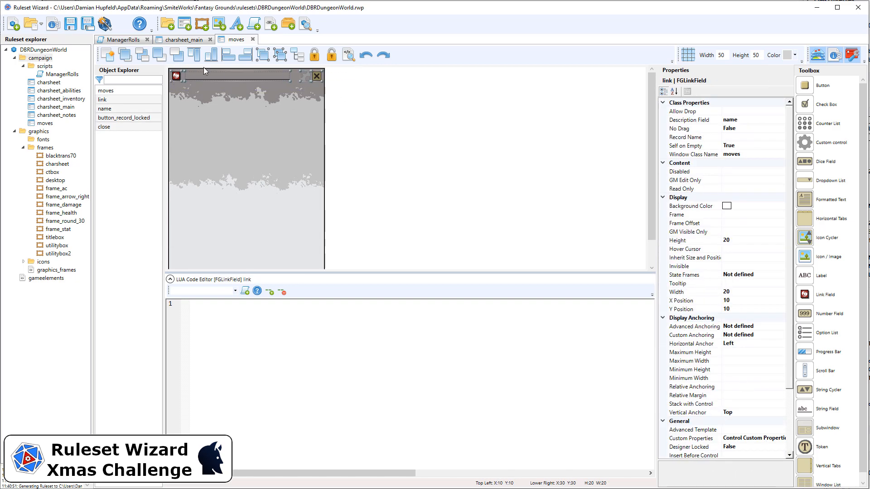
left_click(314, 55)
left_click(392, 109)
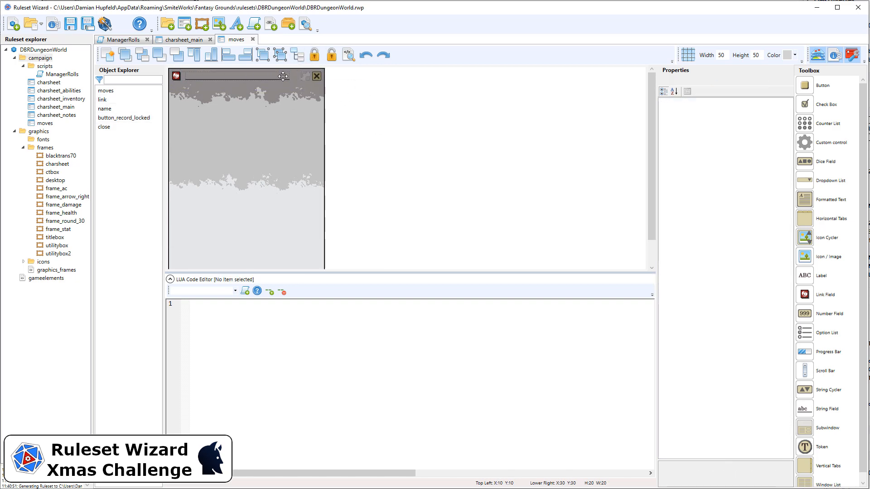
left_click(285, 76)
left_click(743, 336)
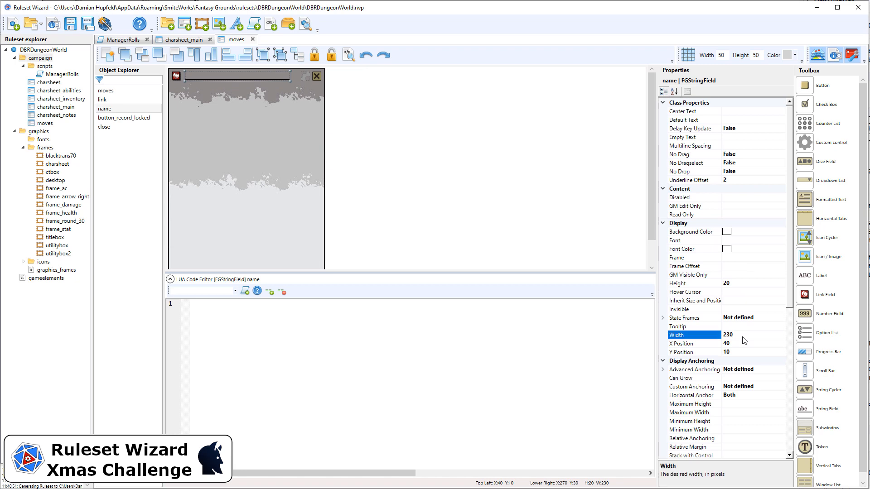
type("2")
left_click_drag(363, 95, 145, 68)
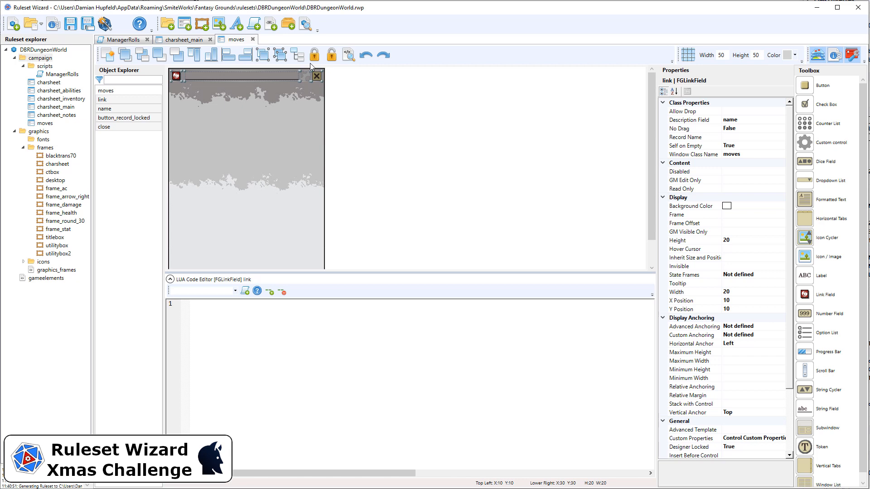
left_click(371, 90)
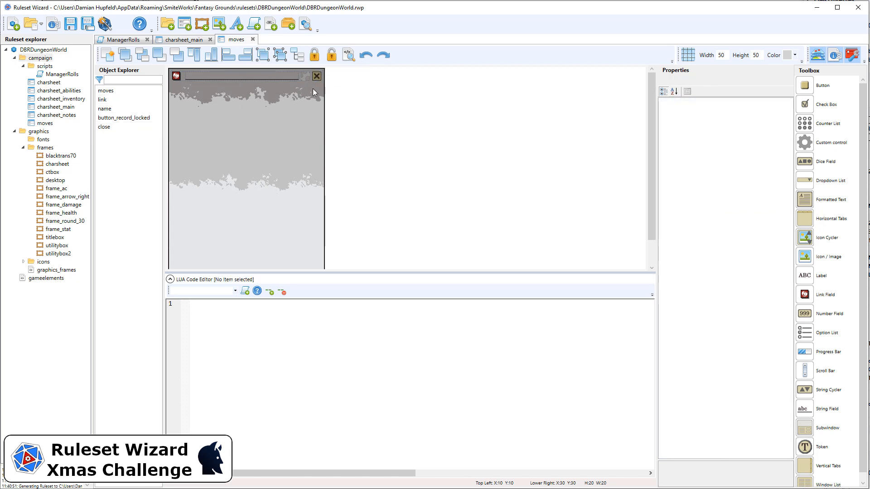
scroll(845, 462, "down", 1)
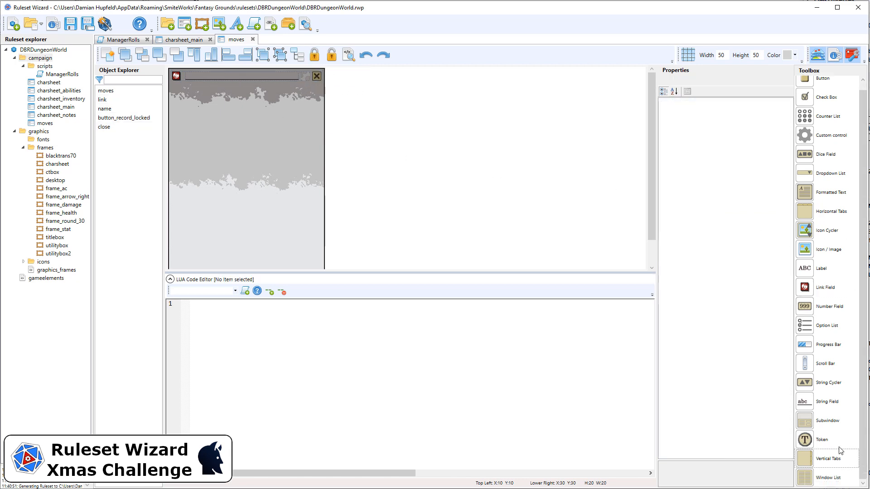
Step: Drop a subwindow onto the moves window and stretch it over the body below the header
left_click_drag(828, 426, 230, 114)
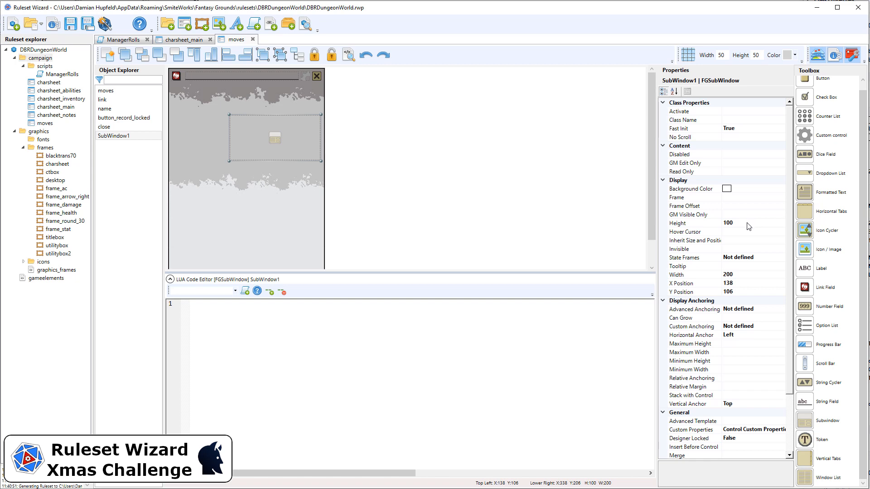
scroll(271, 141, "down", 1)
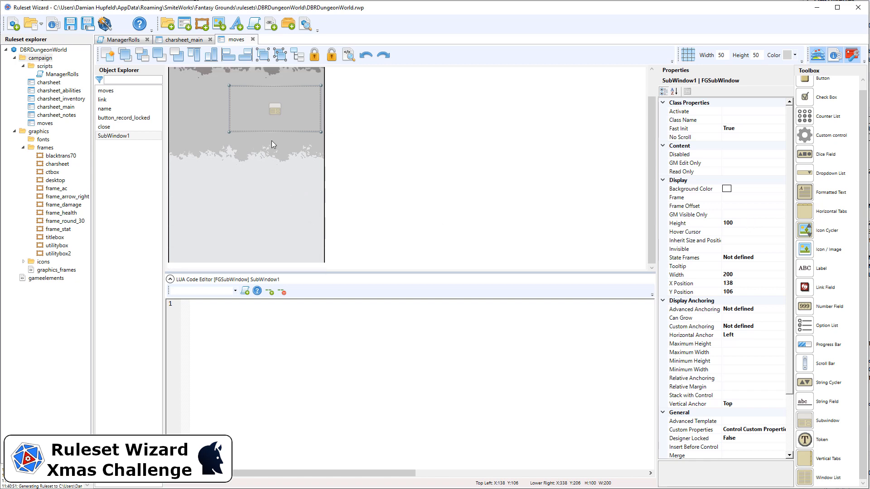
left_click_drag(273, 132, 255, 255)
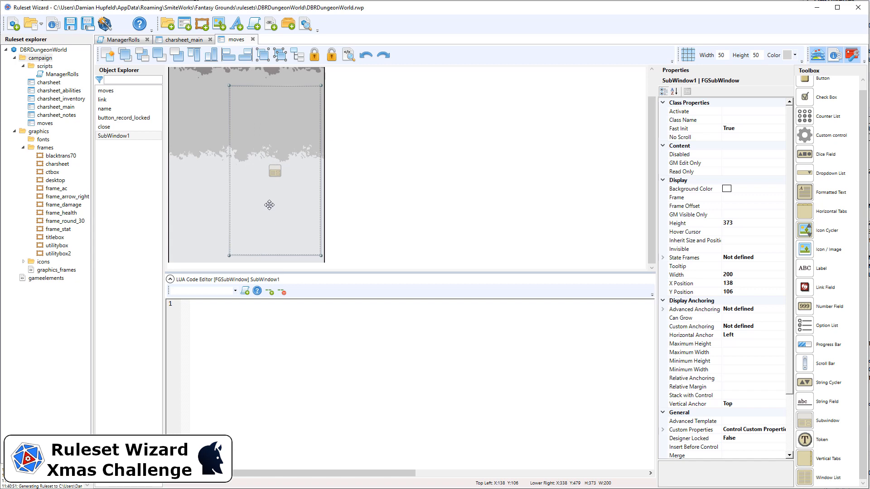
scroll(265, 136, "up", 1)
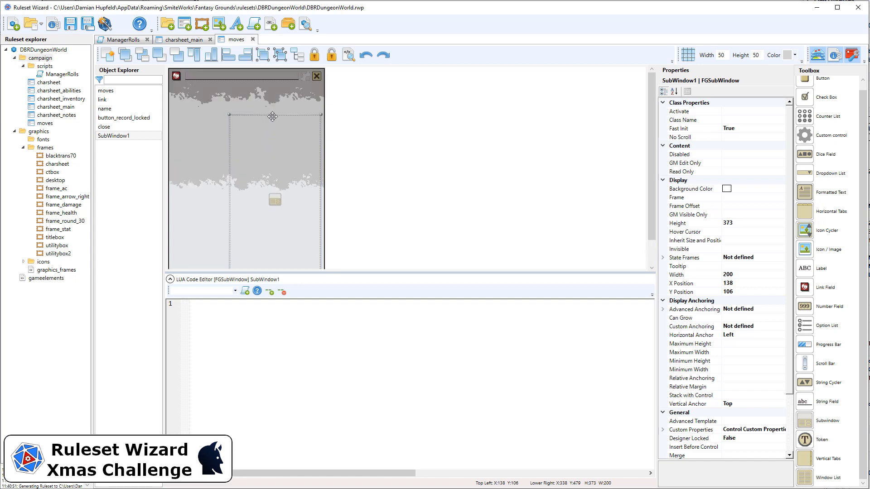
left_click_drag(273, 116, 277, 85)
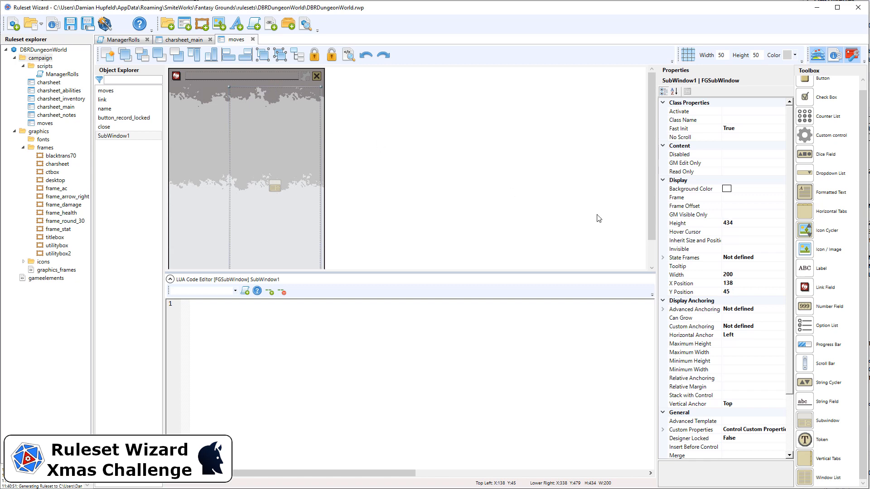
Step: Size the subwindow to height 430 and width 320
left_click(753, 222)
type("4")
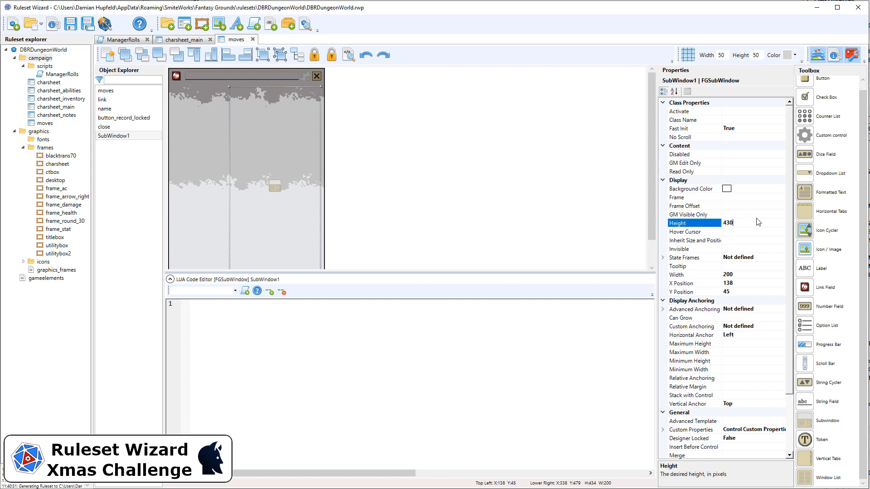
left_click(765, 274)
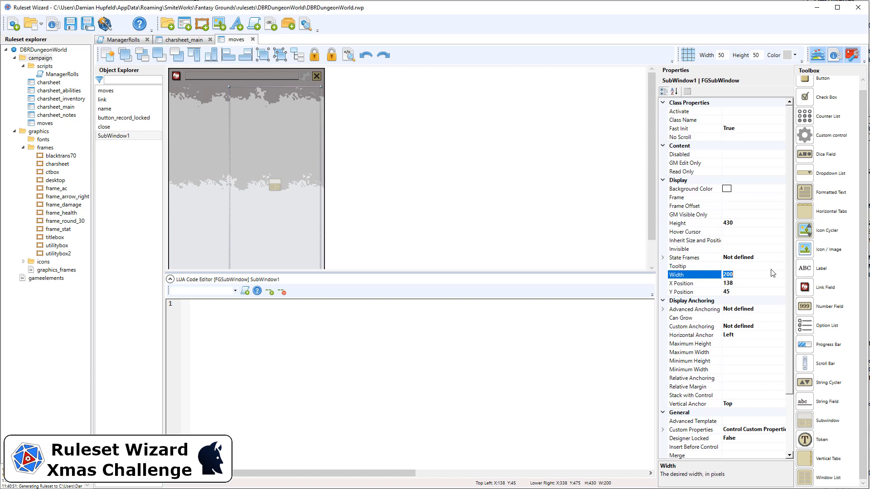
type("320")
key("Return")
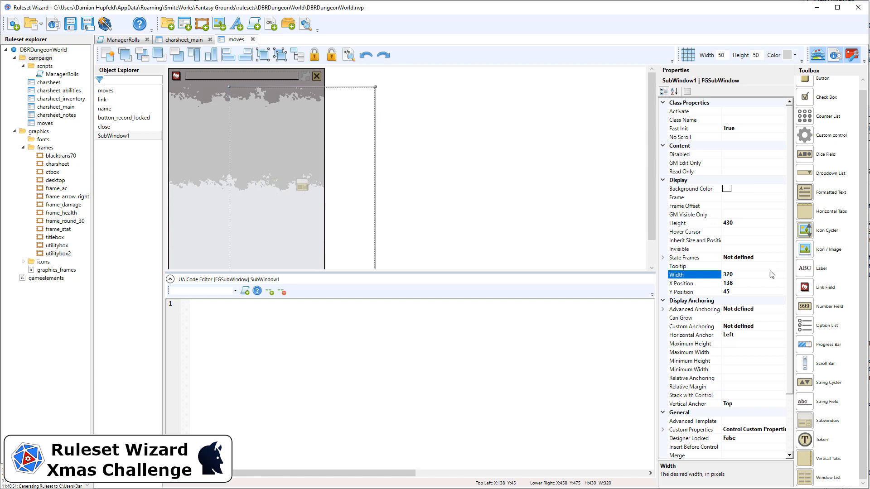
Step: Position the subwindow at X 10, Y 45
left_click(742, 283)
double_click(743, 282)
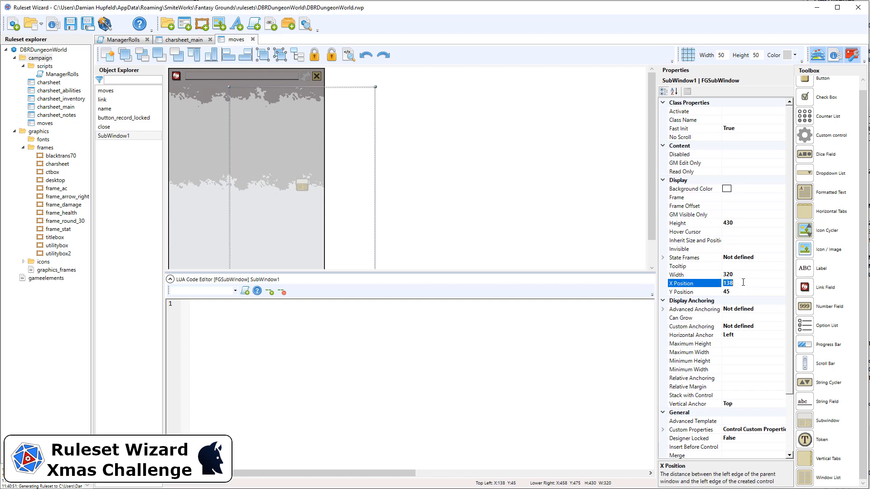
type("10")
key("Return")
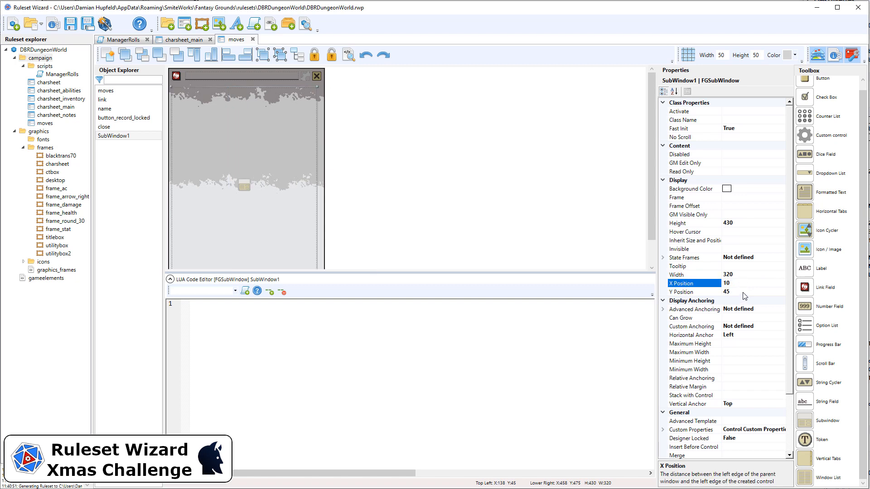
double_click(745, 292)
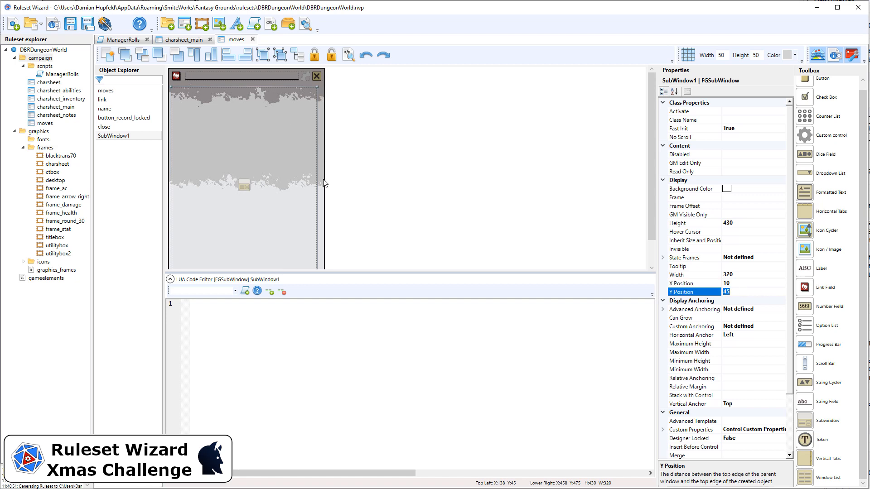
scroll(249, 169, "down", 1)
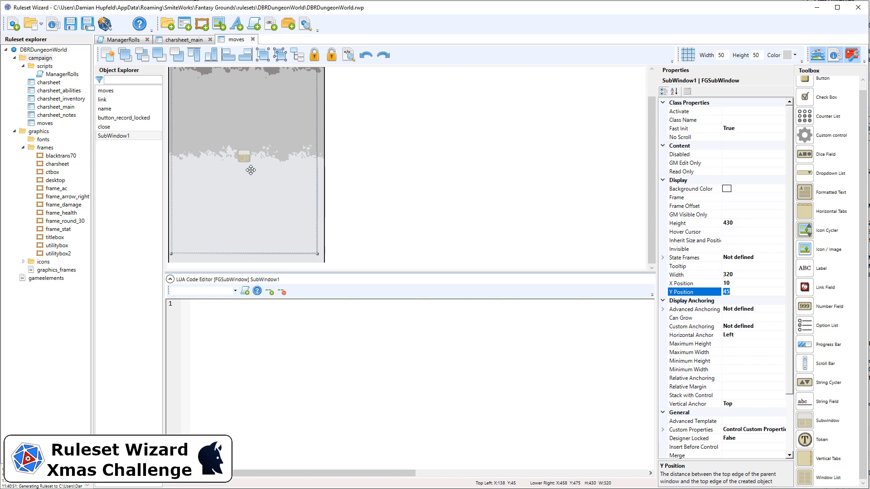
scroll(251, 170, "up", 1)
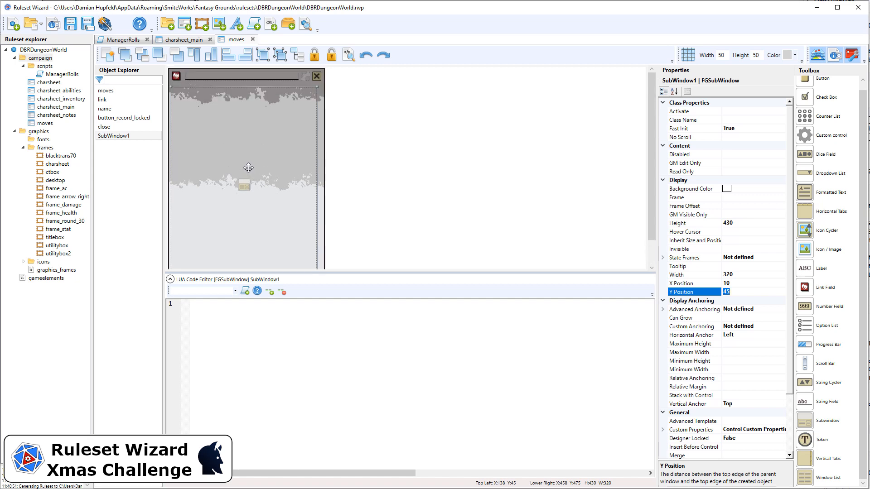
scroll(249, 167, "down", 1)
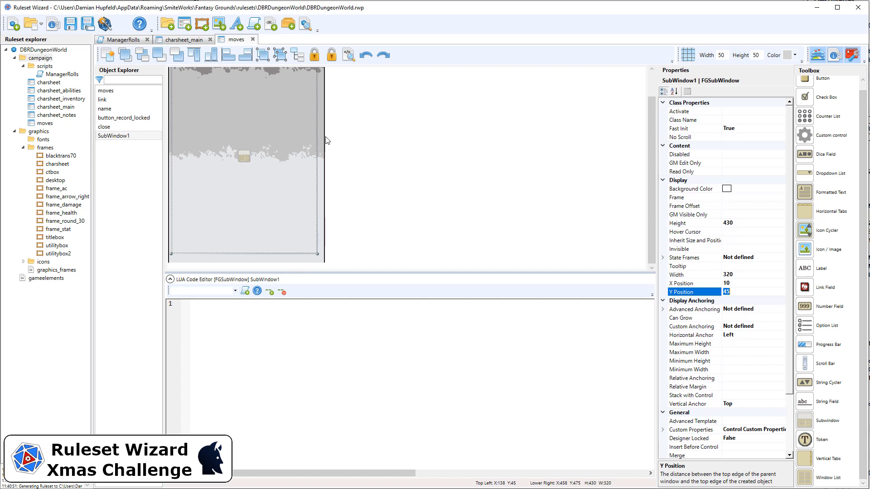
scroll(323, 136, "up", 1)
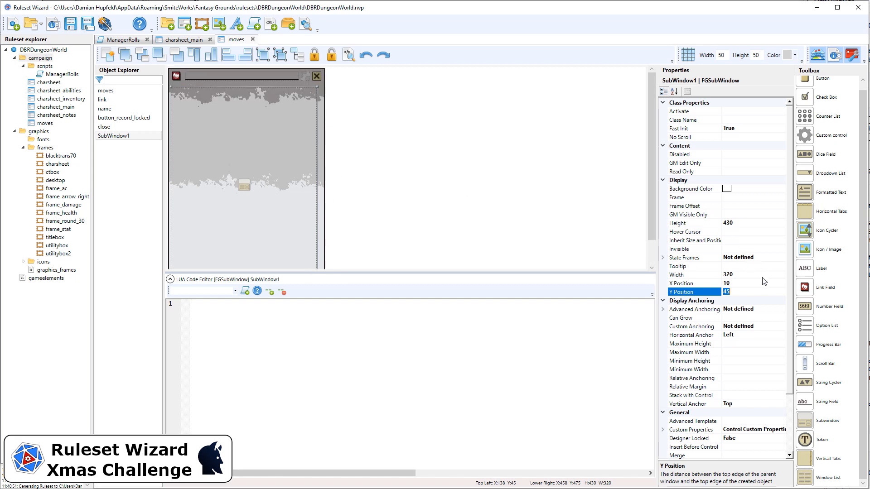
scroll(755, 385, "down", 3)
Step: Name the subwindow content and set Activate to True
left_click(760, 394)
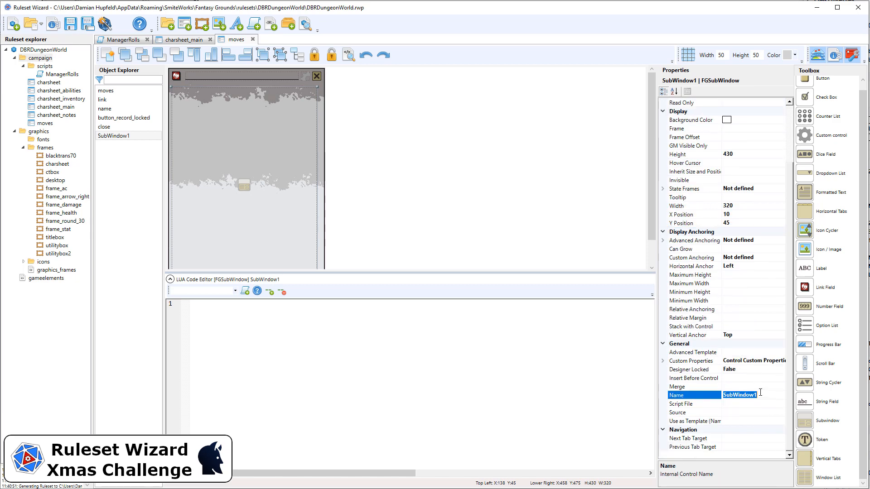
type("content")
key("Return")
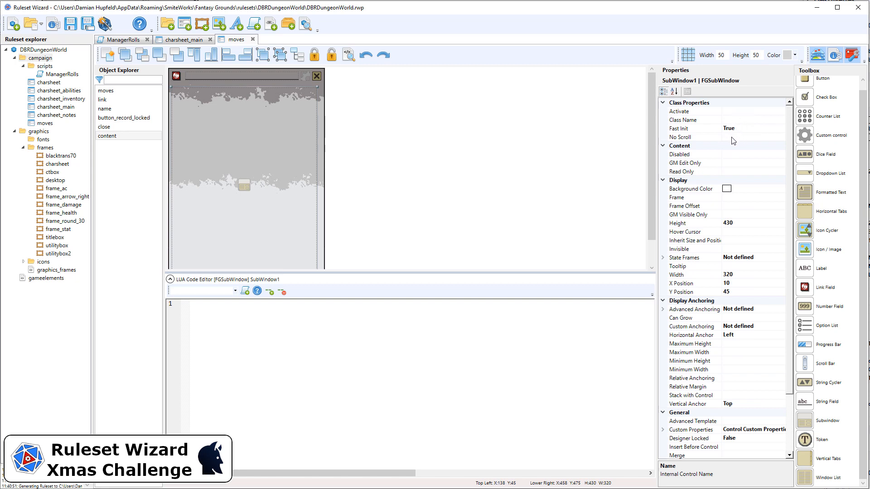
left_click(738, 111)
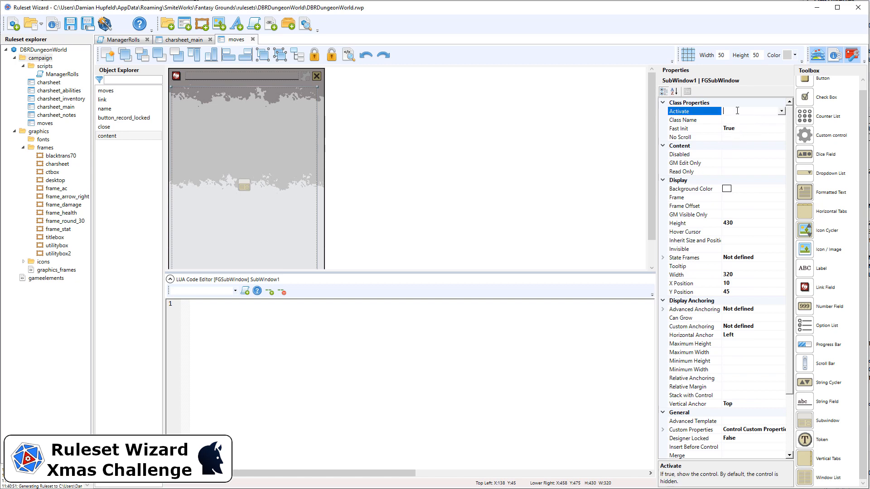
double_click(737, 110)
left_click(737, 120)
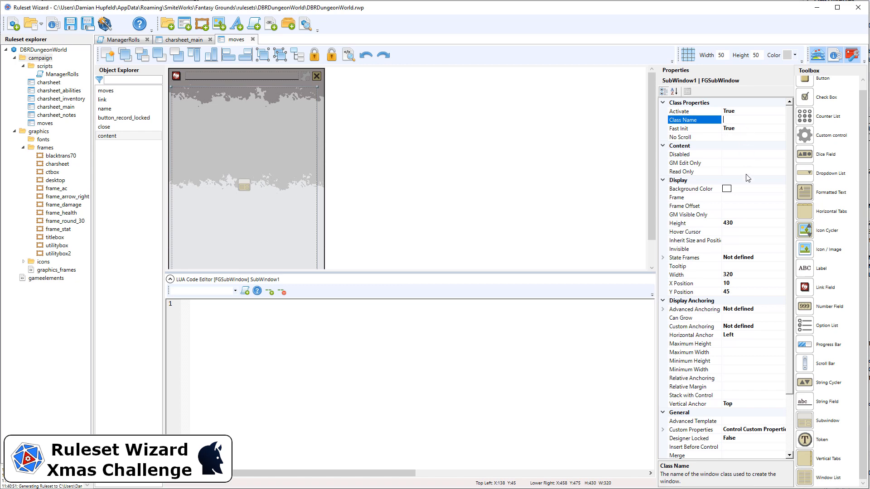
Step: Set Can Grow to True, both anchors to Both, and lock the subwindow
scroll(735, 349, "down", 3)
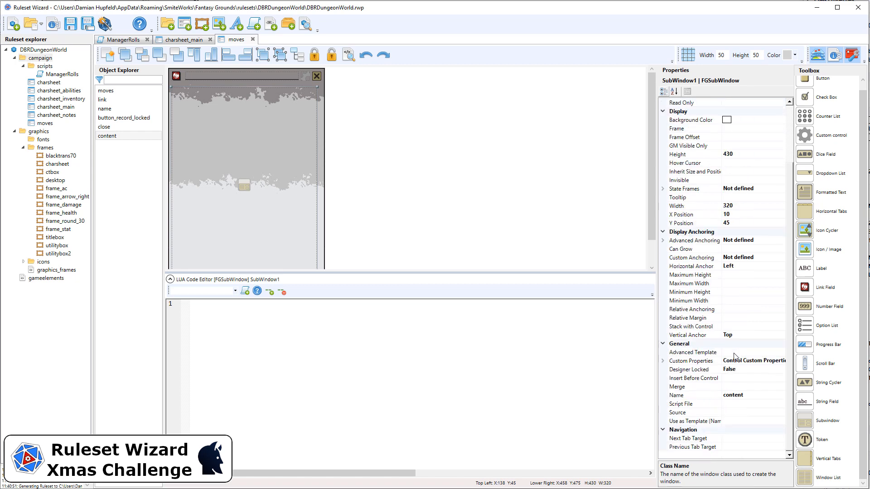
left_click(737, 250)
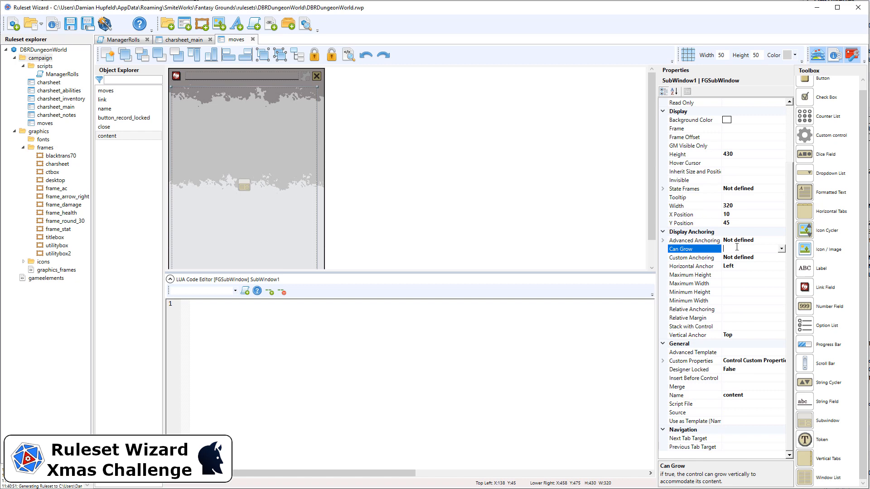
double_click(744, 250)
double_click(744, 249)
left_click(739, 267)
double_click(739, 267)
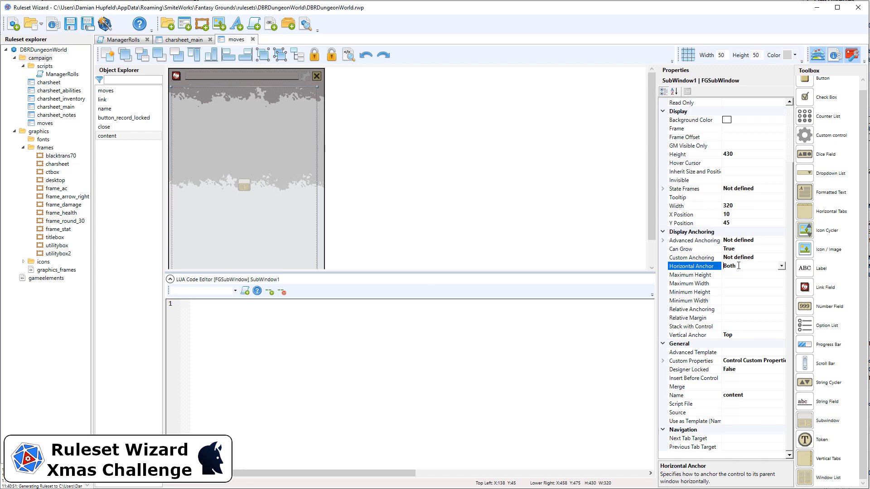
left_click(743, 334)
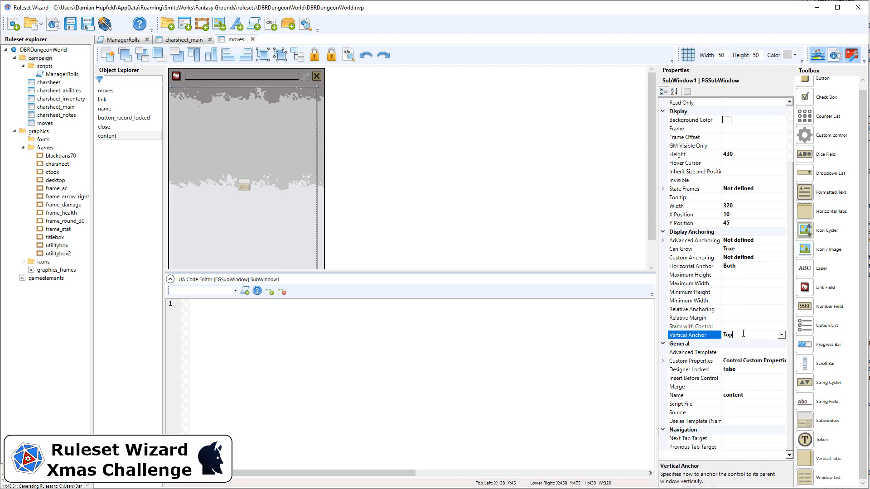
double_click(743, 334)
left_click(314, 57)
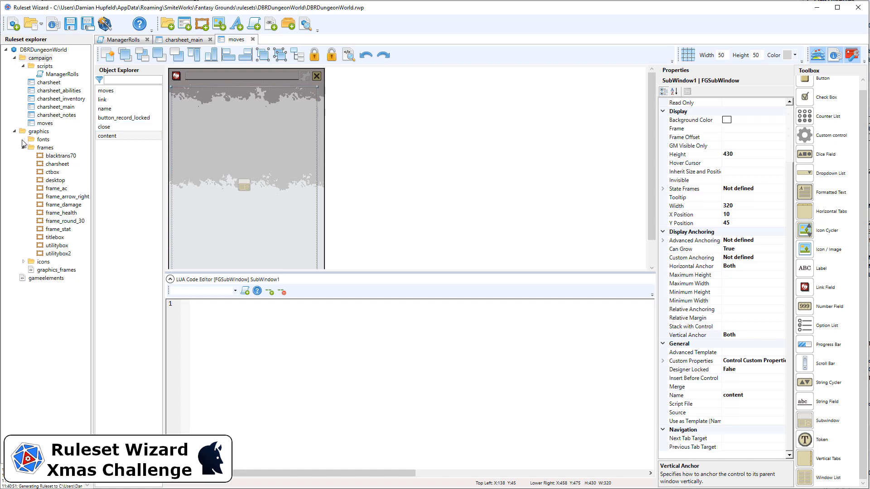
Step: Change the utilitybox frame offset to 4,280,4,4, generate to save, and reopen moves
double_click(55, 246)
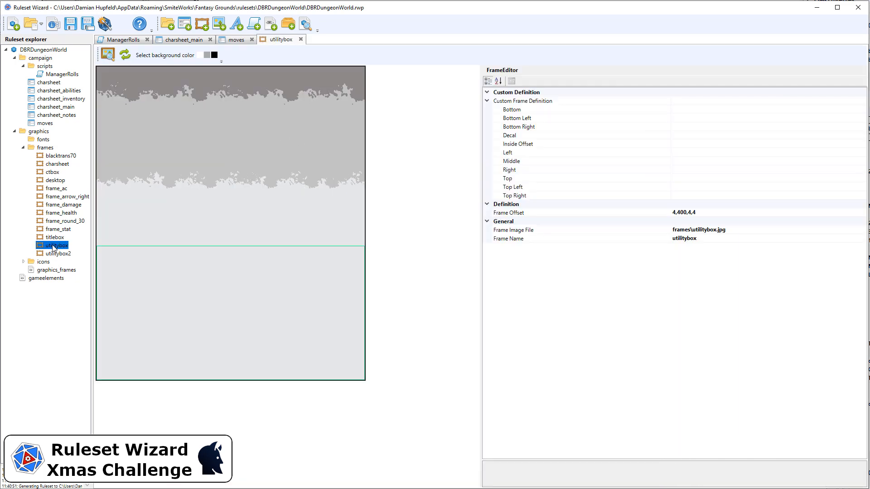
left_click(681, 214)
key("Delete")
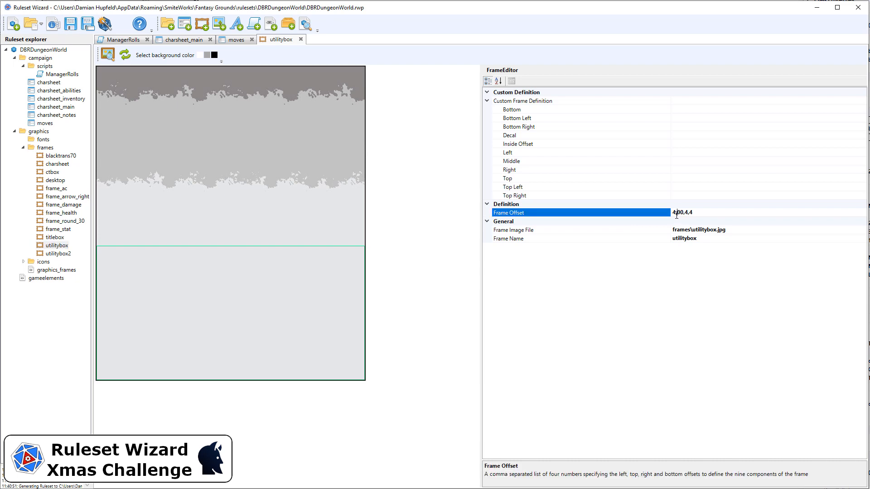
type("3")
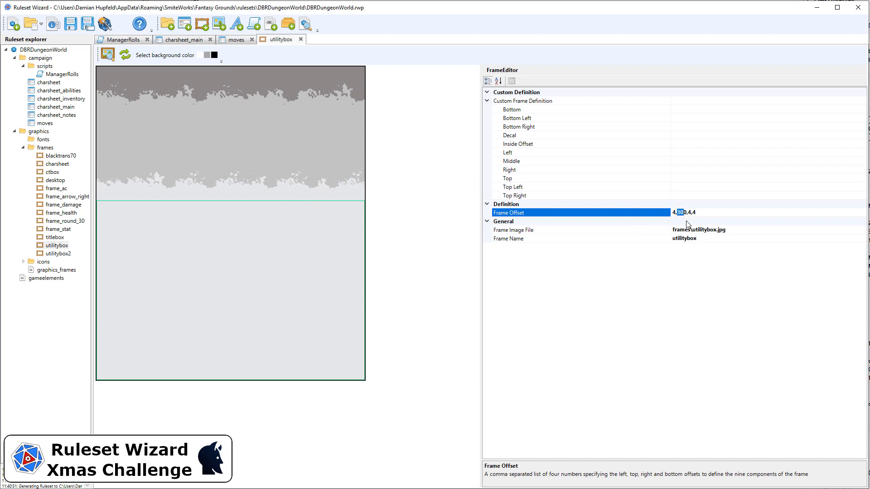
type("28")
key("Return")
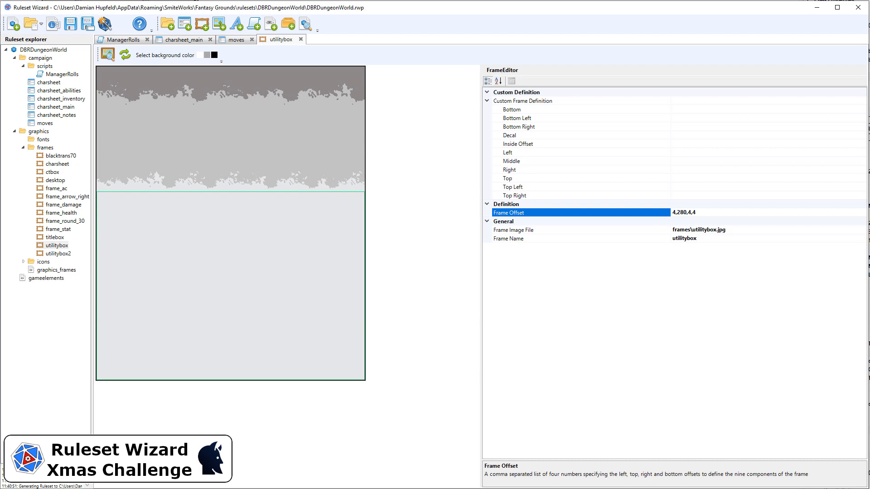
left_click(105, 23)
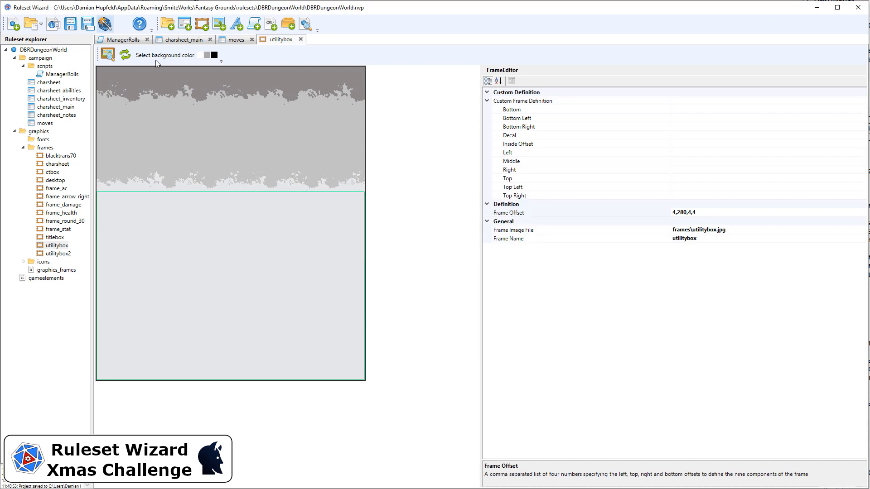
left_click(235, 43)
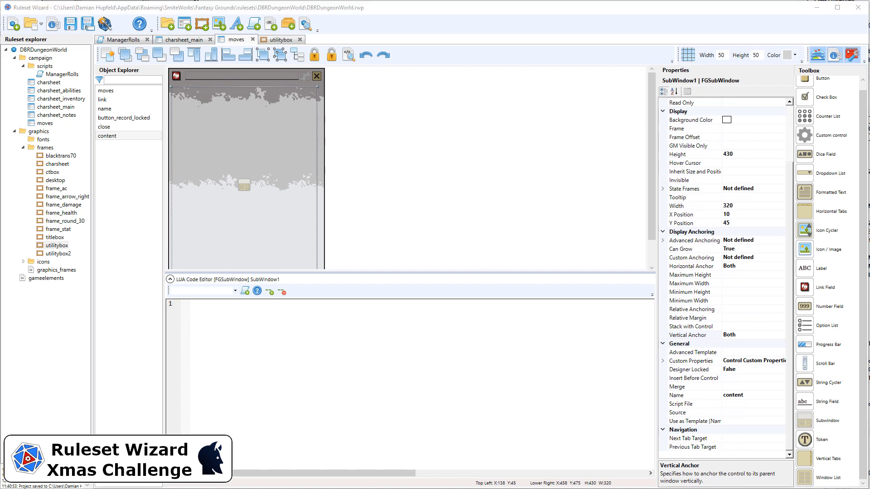
Step: Add a new campaign window named moves_content
left_click(41, 60)
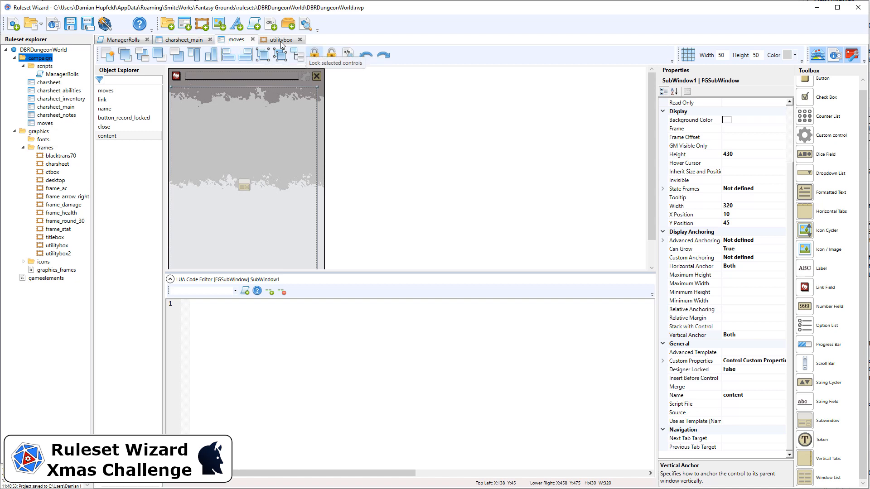
left_click(187, 26)
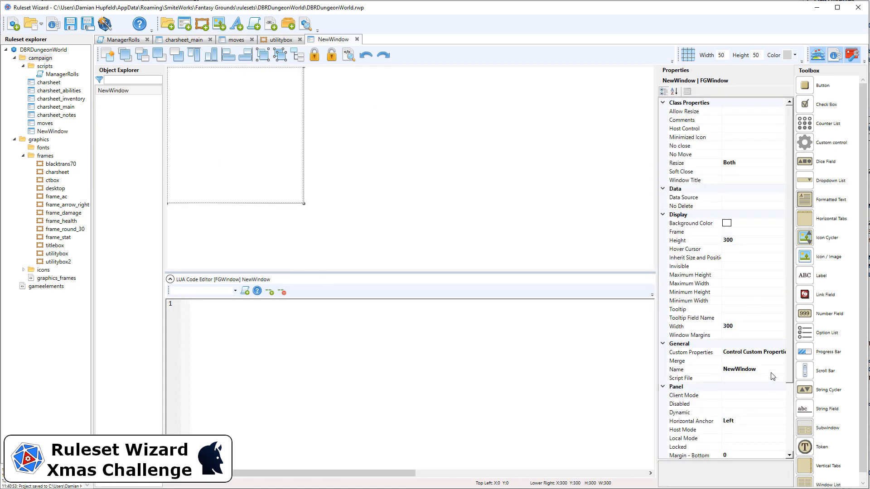
left_click(772, 371)
type("moves_content")
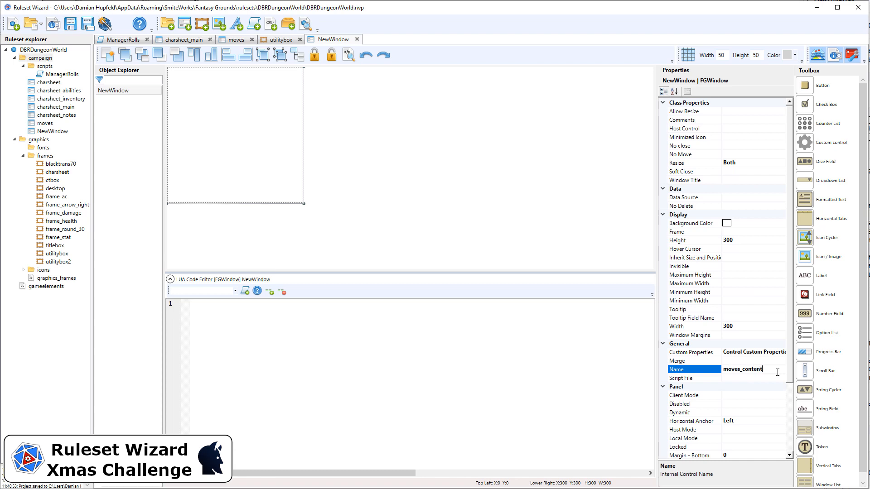
left_click(752, 244)
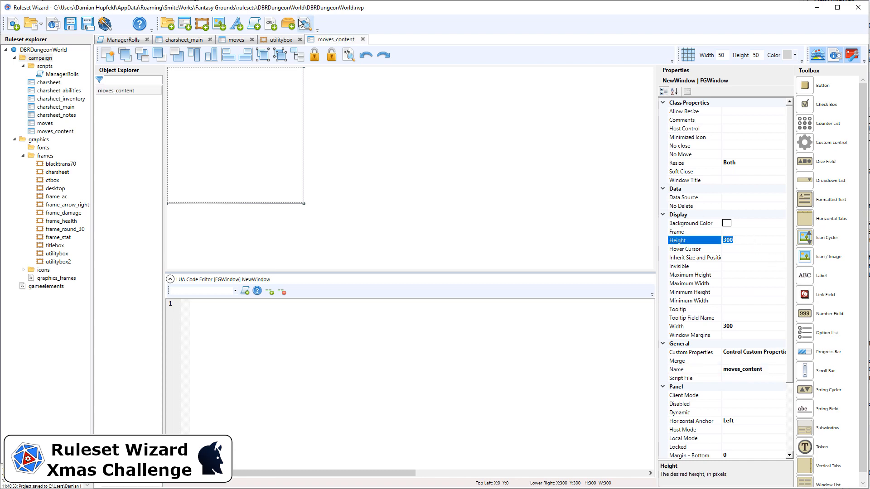
Step: Check the content subwindow's size, then give moves_content height 430 and width 320
left_click(245, 40)
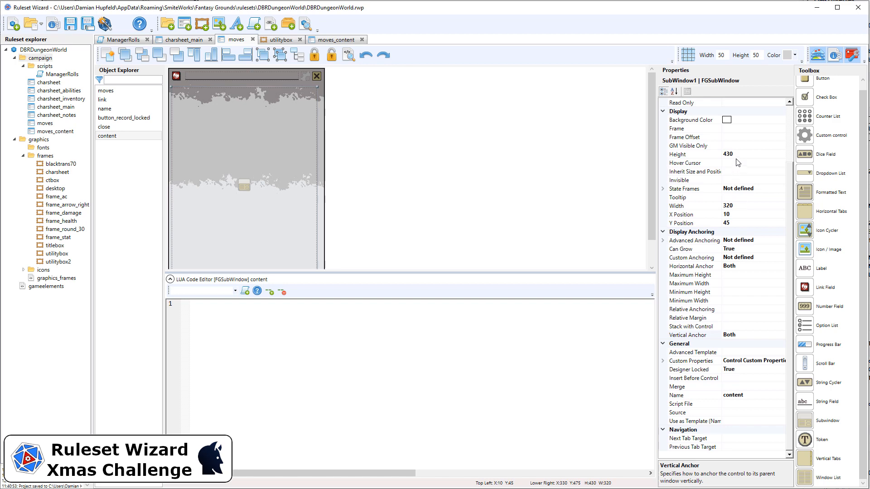
left_click(337, 39)
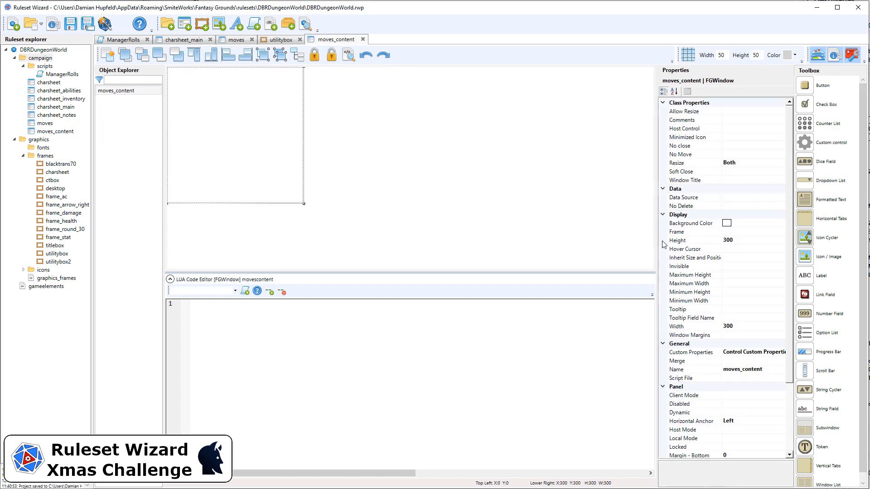
left_click(765, 240)
type("4")
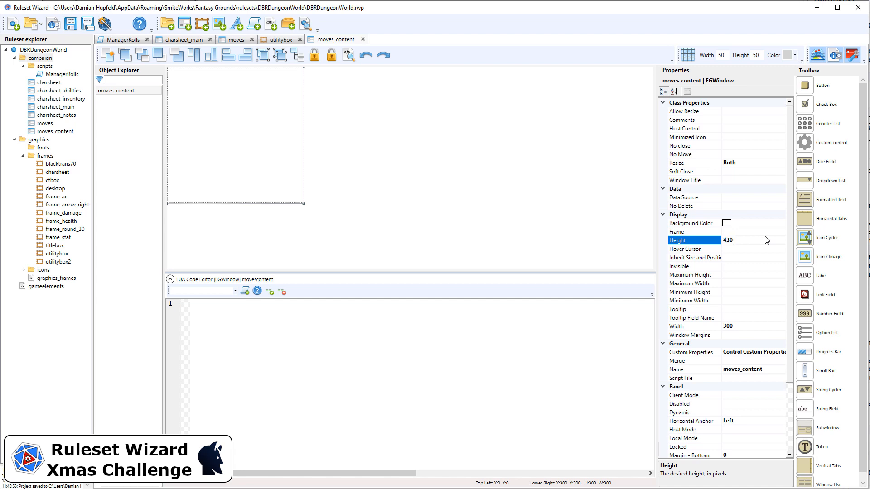
left_click(748, 325)
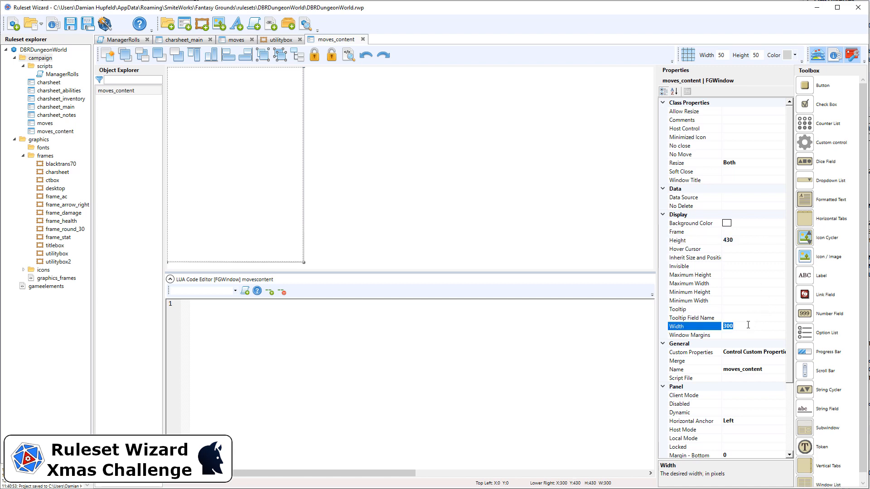
type("320")
key("Return")
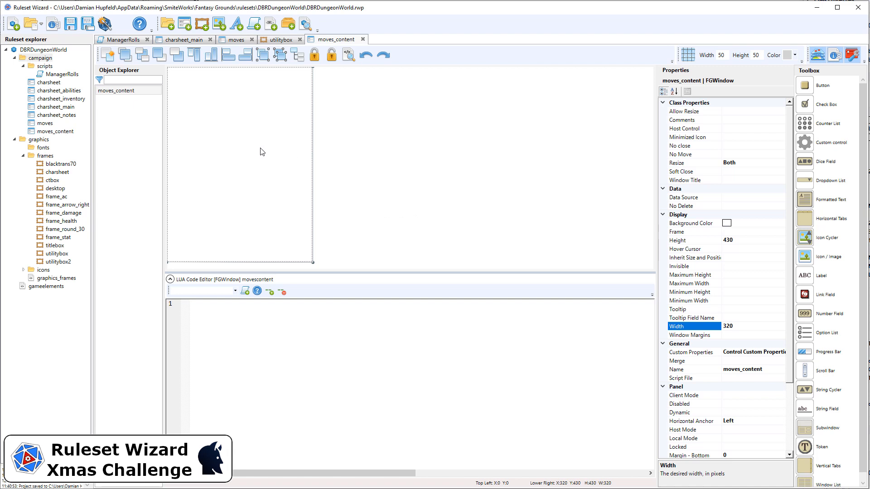
Step: Regenerate the ruleset, run /openwindow moves in Fantasy Grounds chat, then return to the wizard
left_click(104, 26)
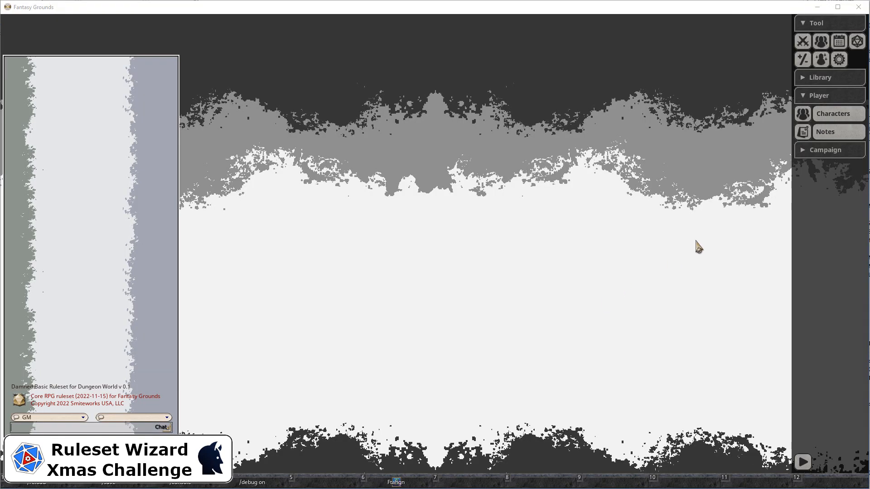
left_click(802, 156)
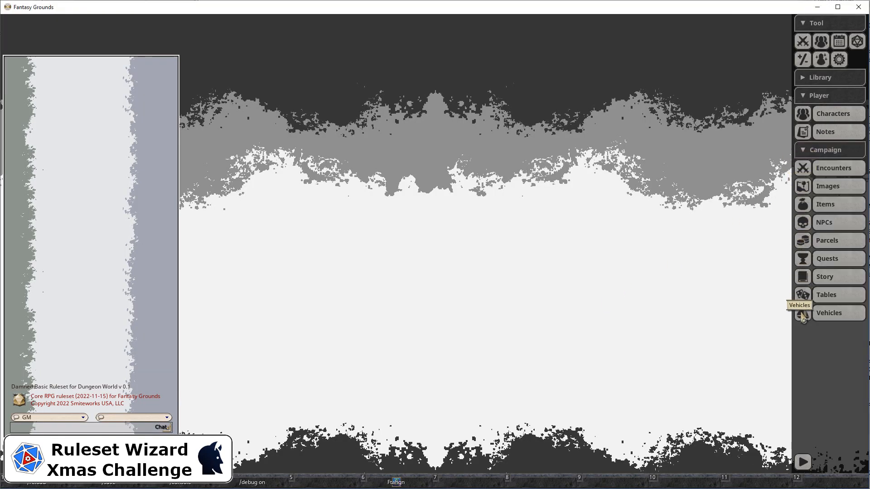
left_click(47, 428)
type("/openwindow moves")
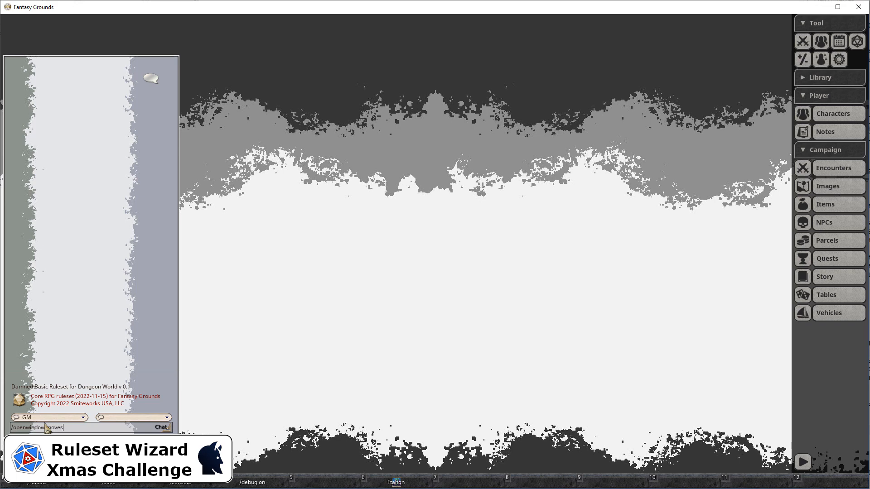
key("Return")
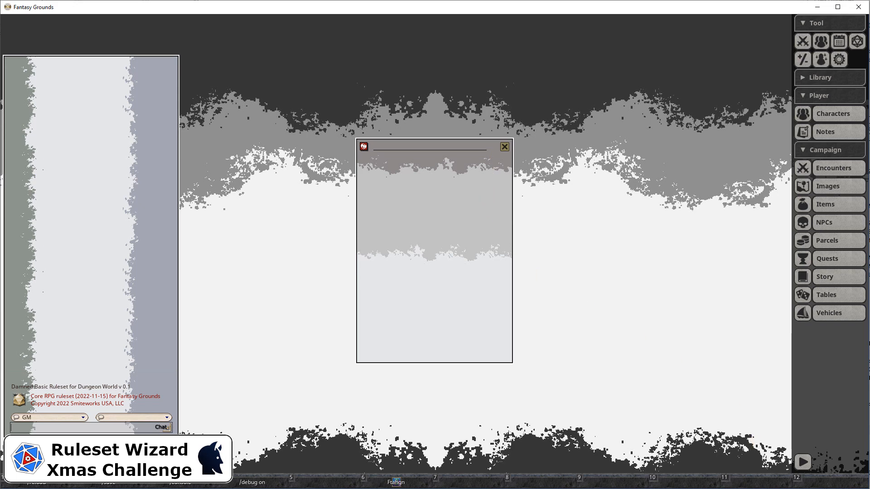
key("alt+Tab")
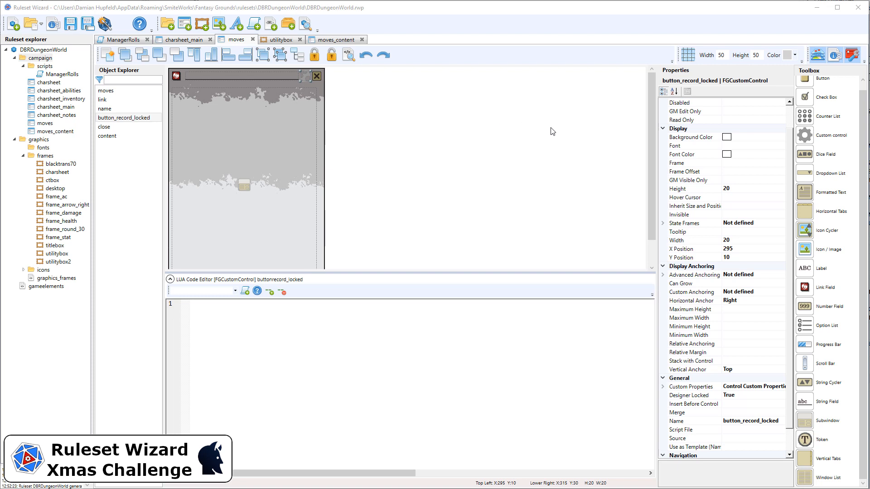